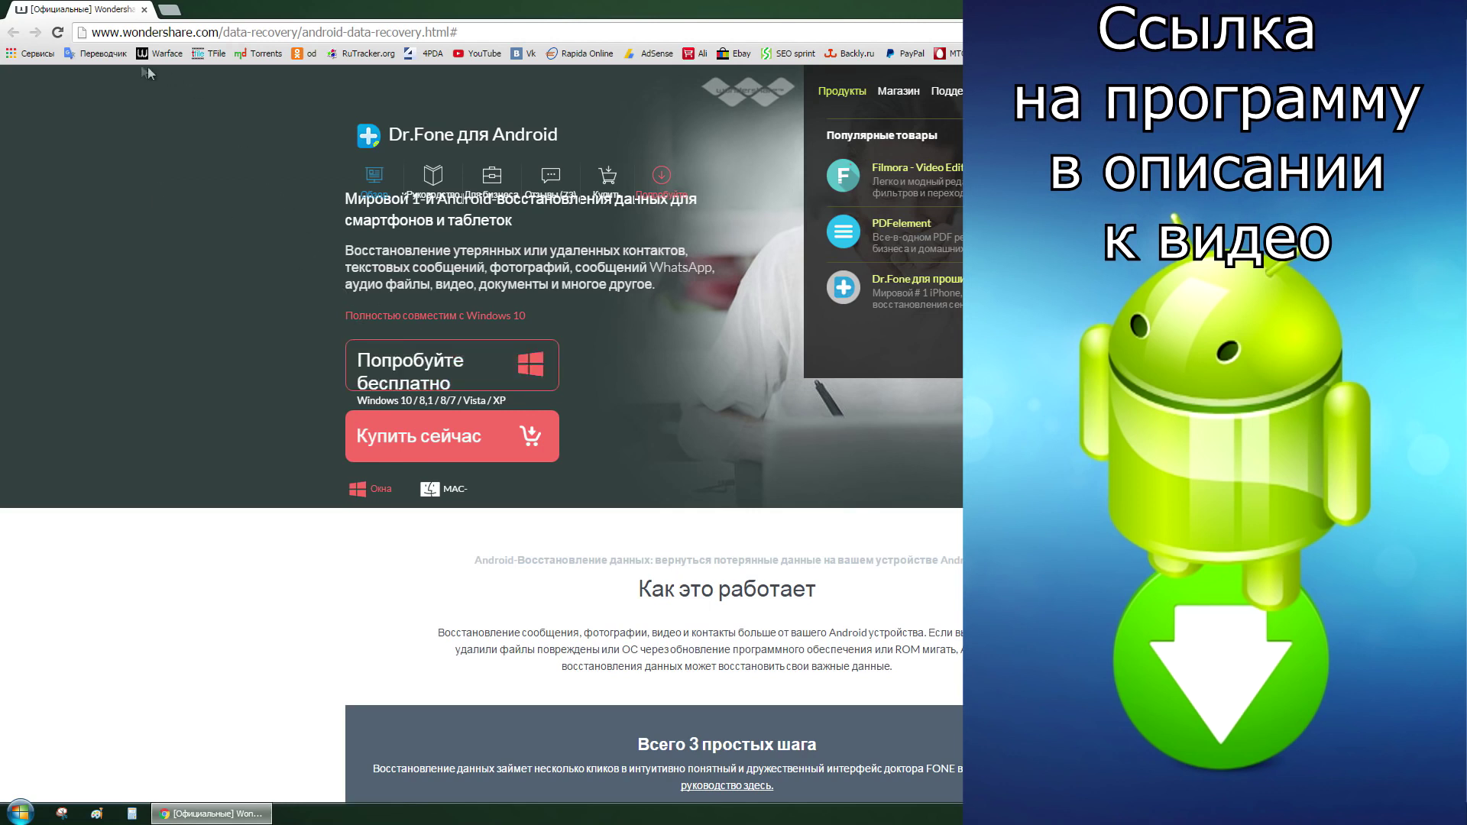
Step: Download the free Windows trial of Dr.Fone for Android from the Wondershare page and launch the downloaded installer
triple_click(426, 363)
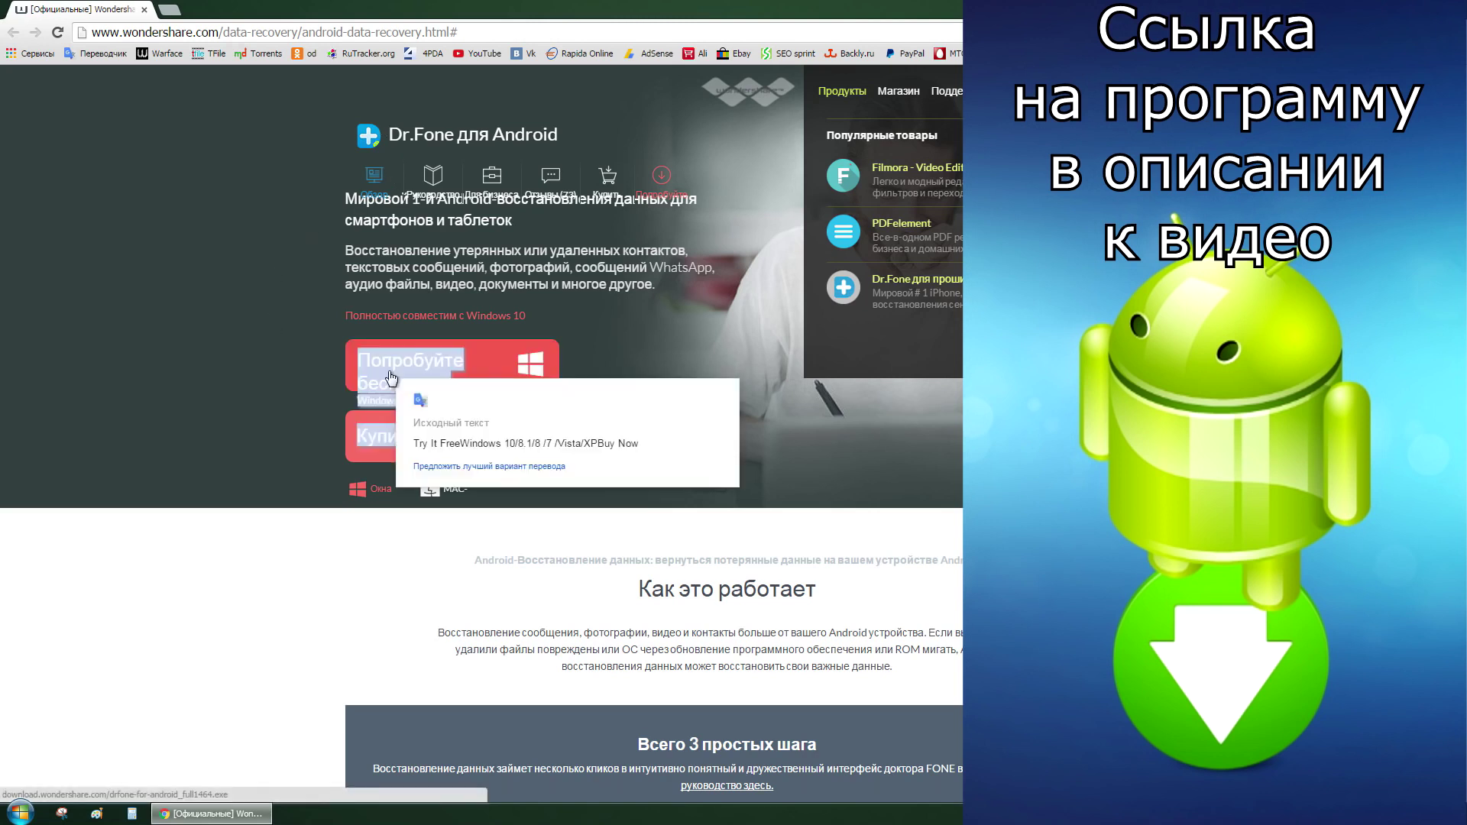
left_click(428, 365)
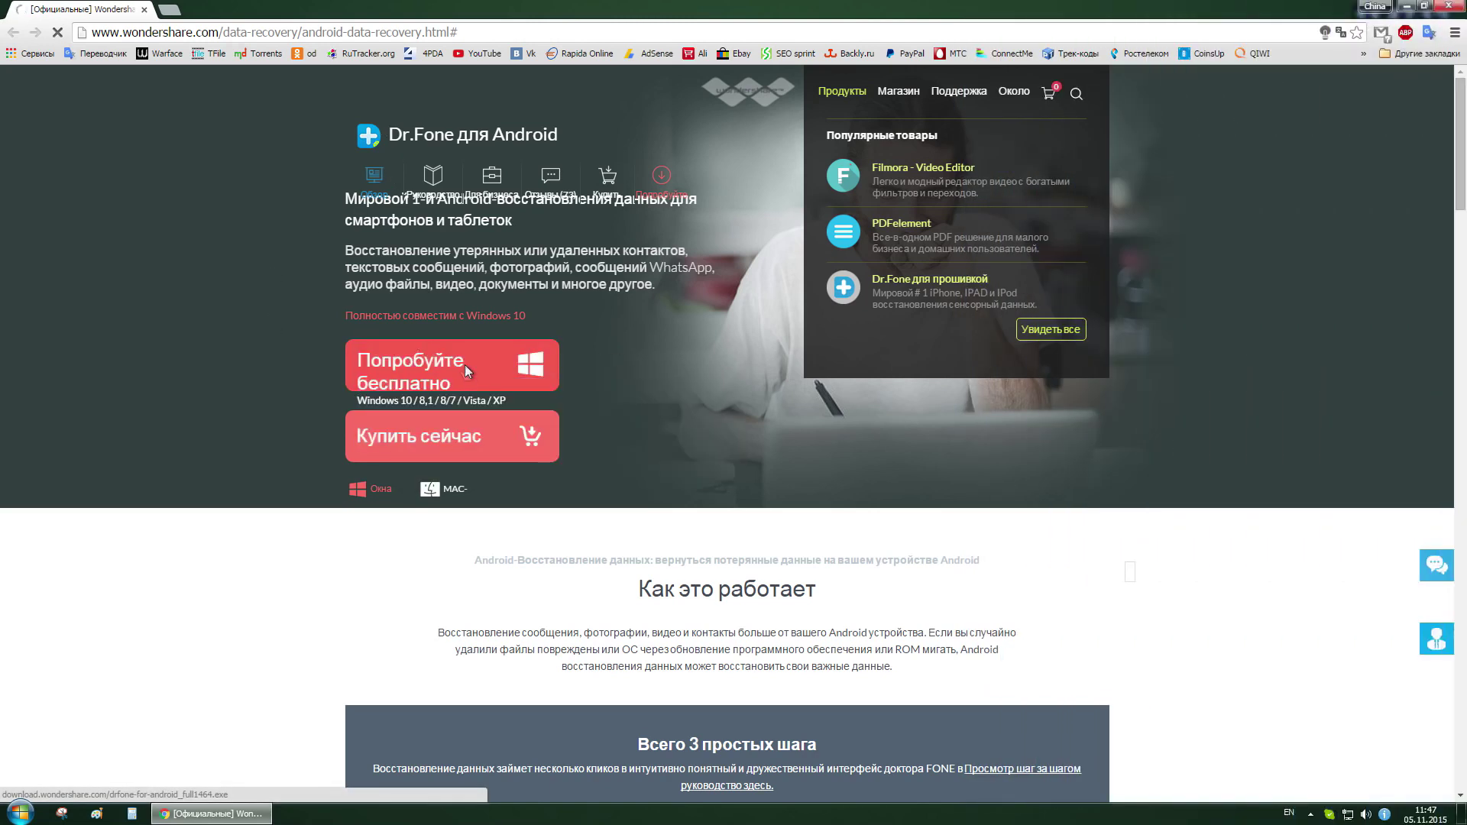
triple_click(455, 374)
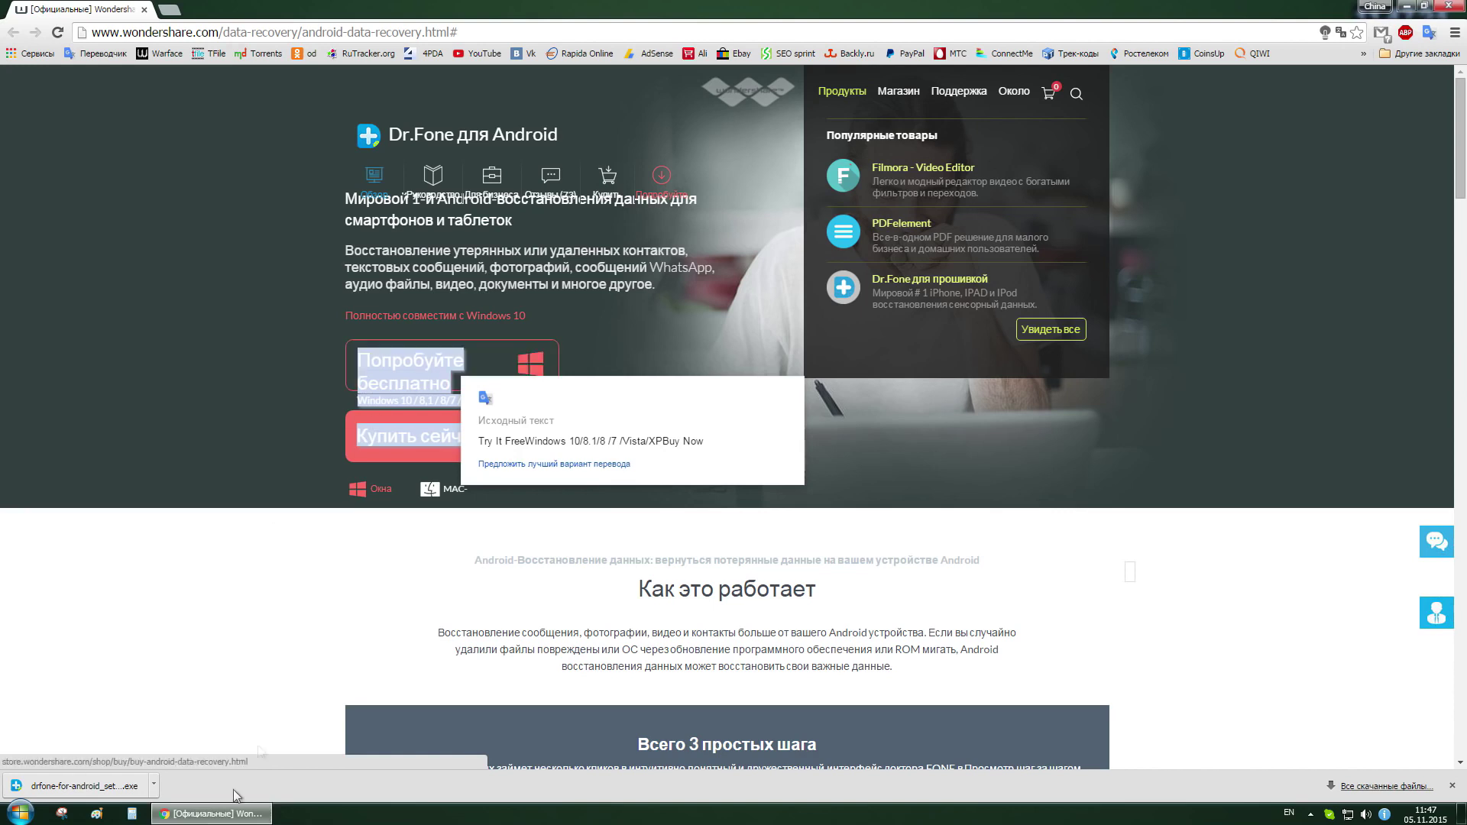
left_click(176, 688)
left_click(84, 787)
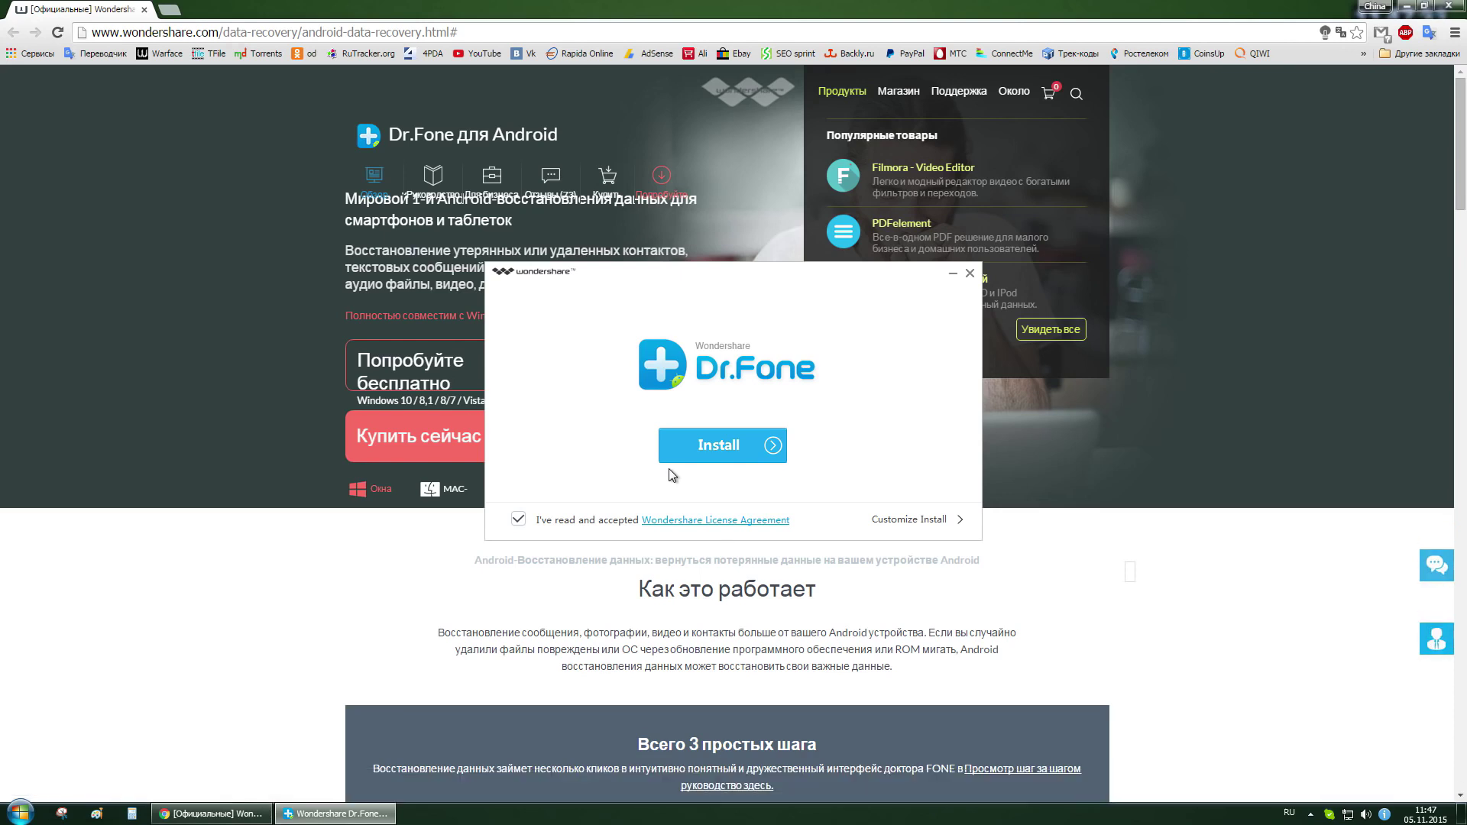
Step: Install Dr.Fone for Android and close the installer without starting the program
left_click(715, 457)
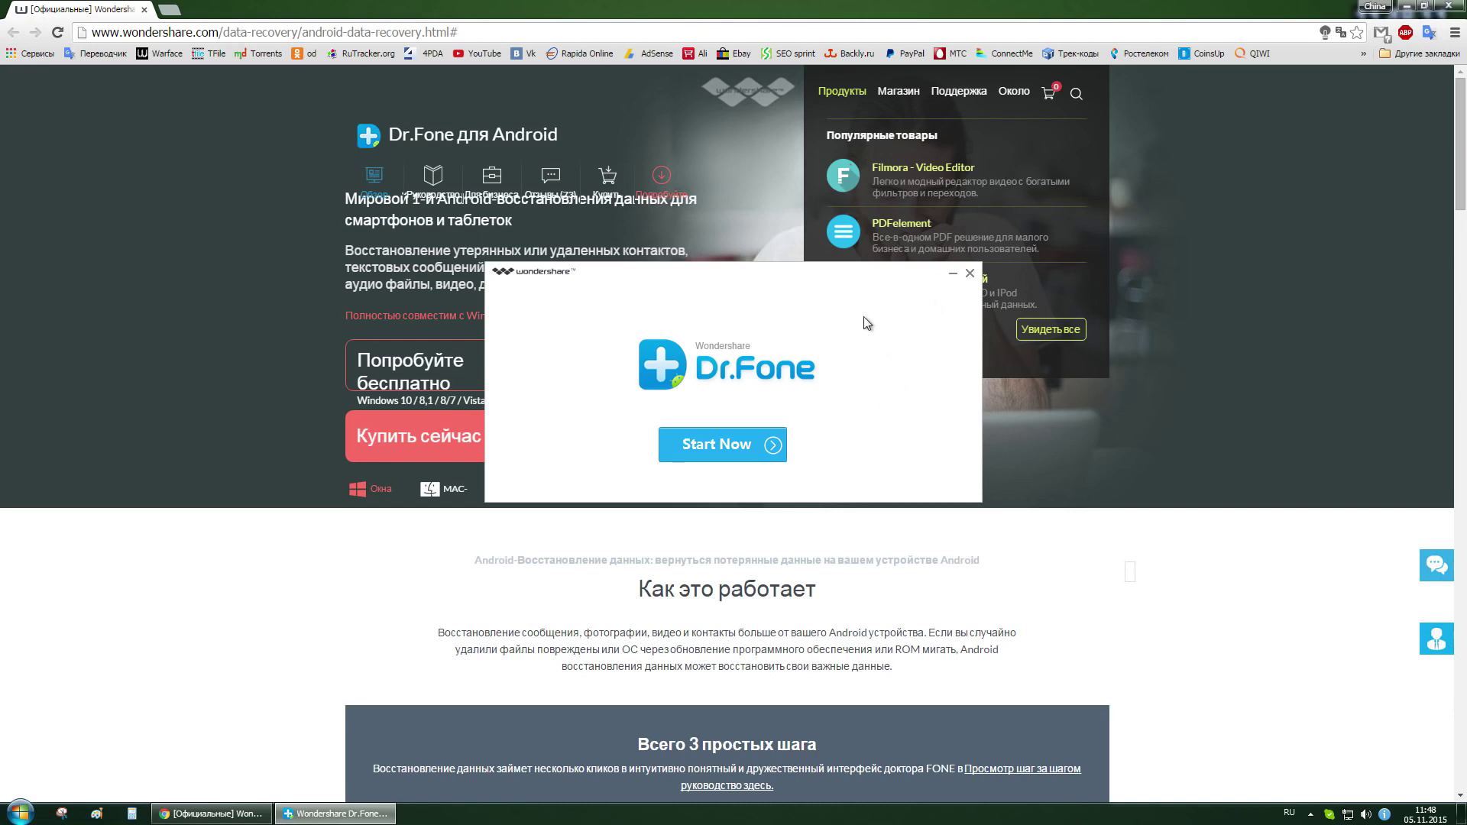
left_click(970, 273)
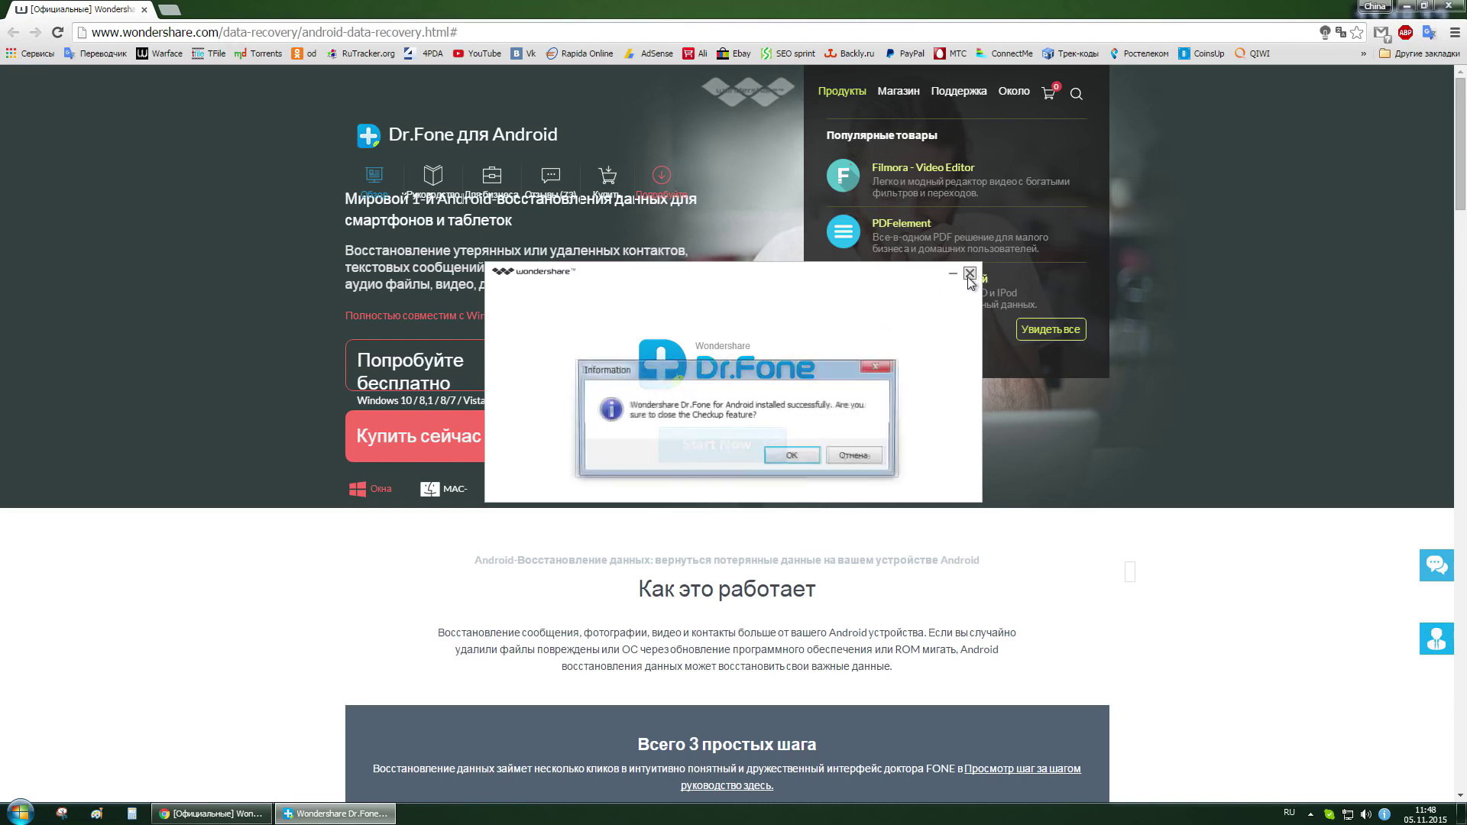
left_click(793, 456)
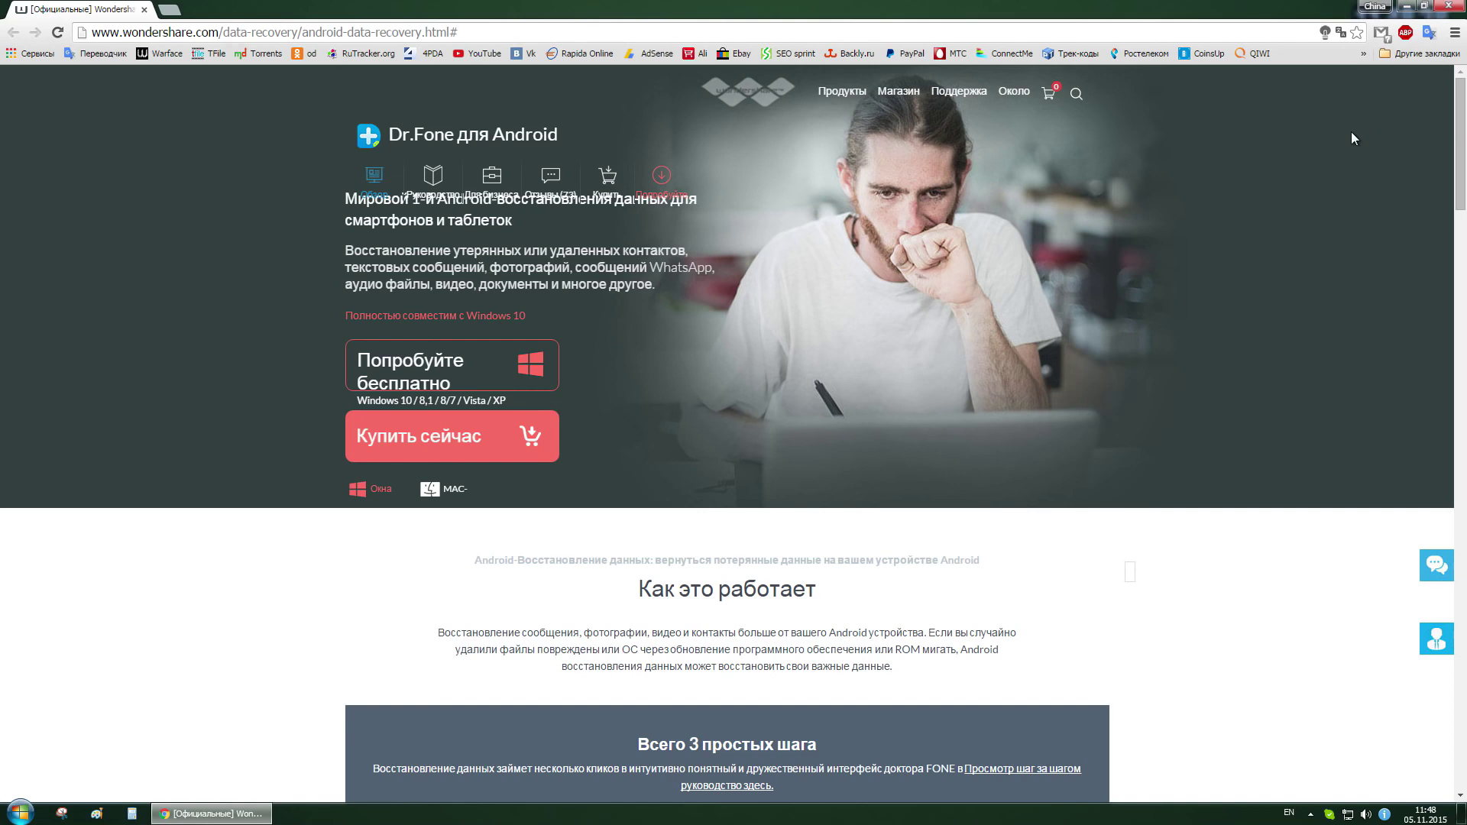
Step: Minimize the browser, disable the local area connection in the Network and Sharing Center, and close that window
left_click(1407, 6)
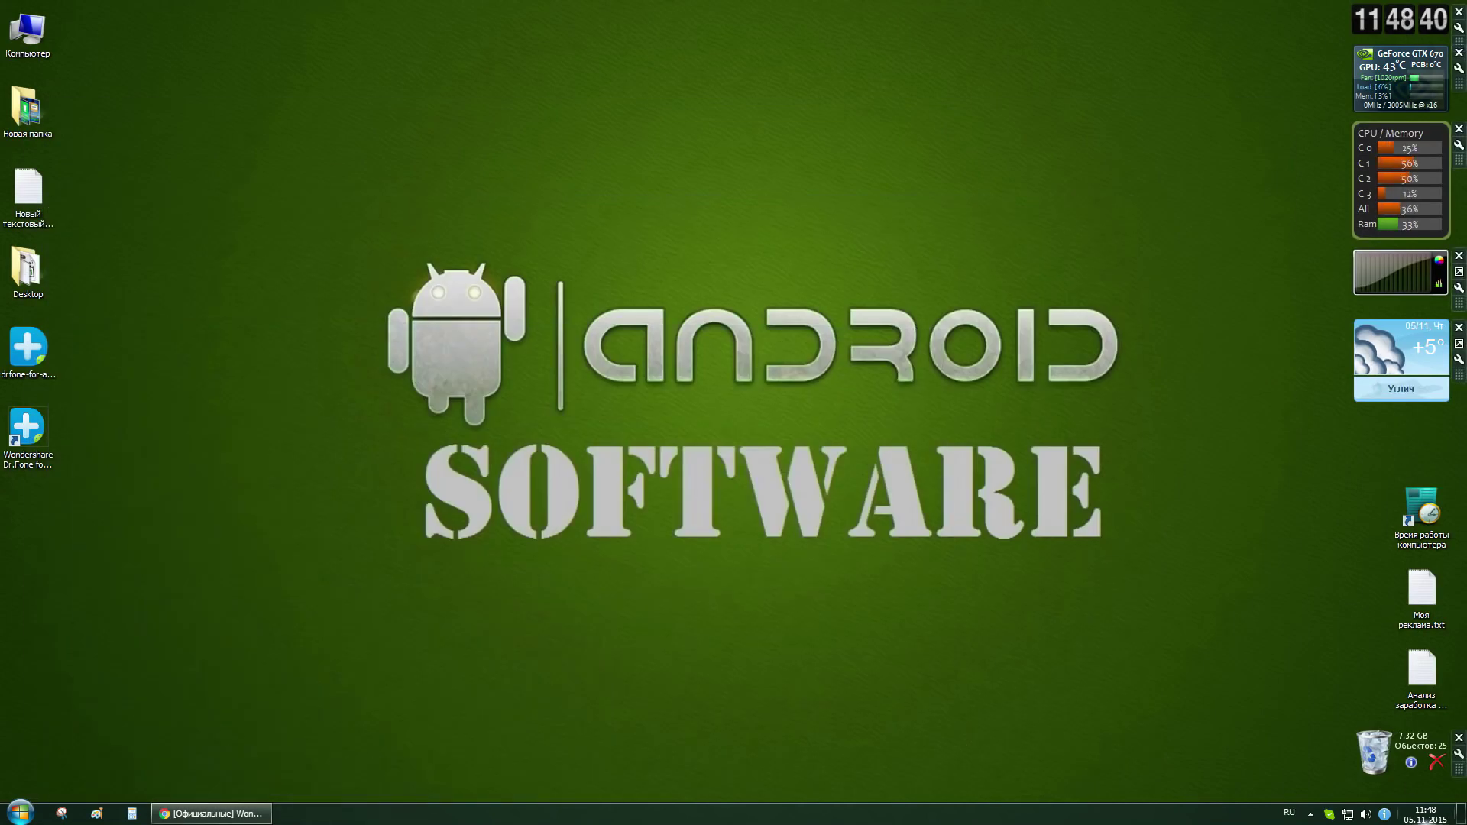
left_click(1348, 816)
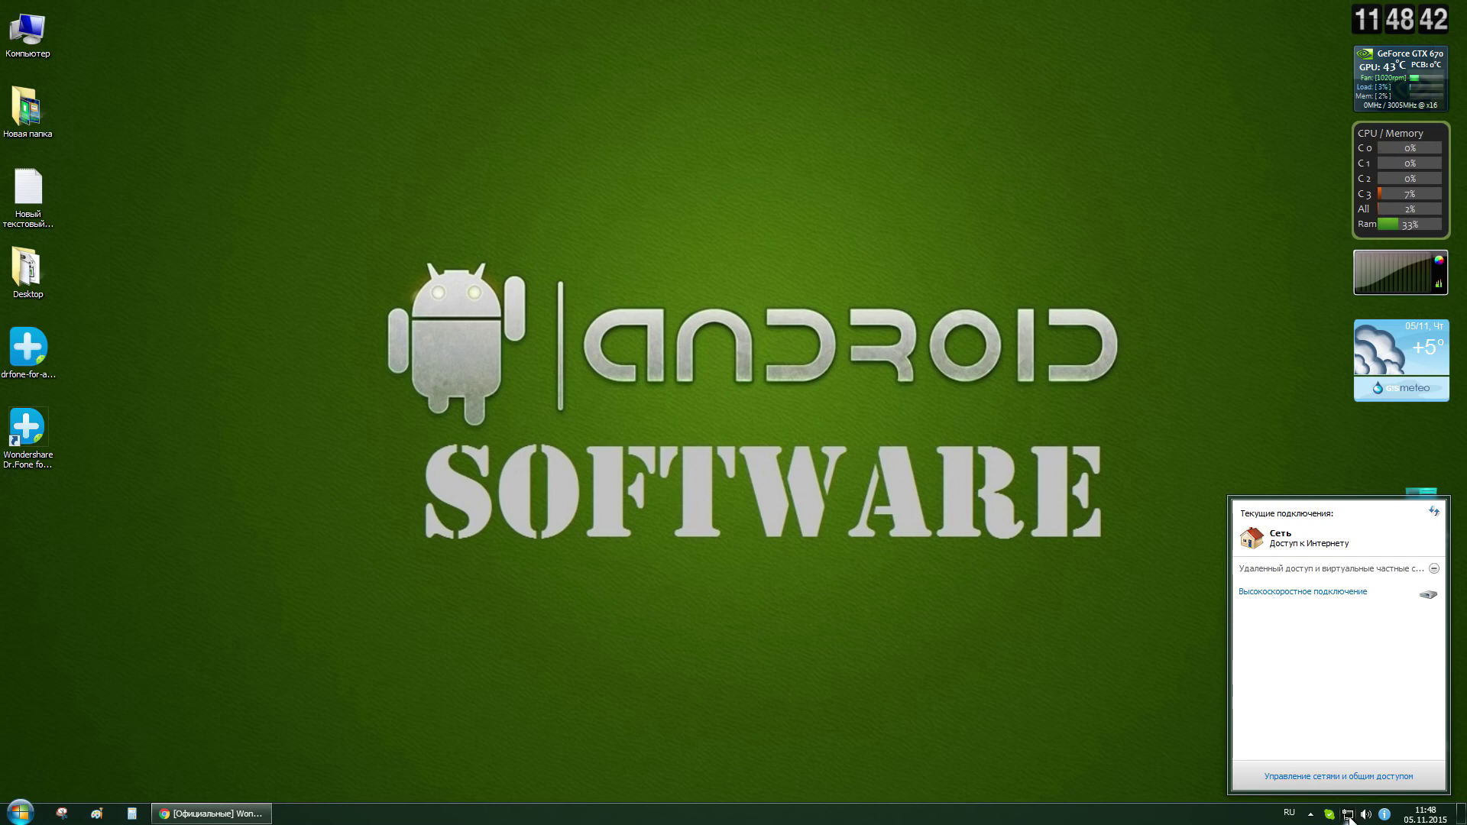
left_click(1338, 777)
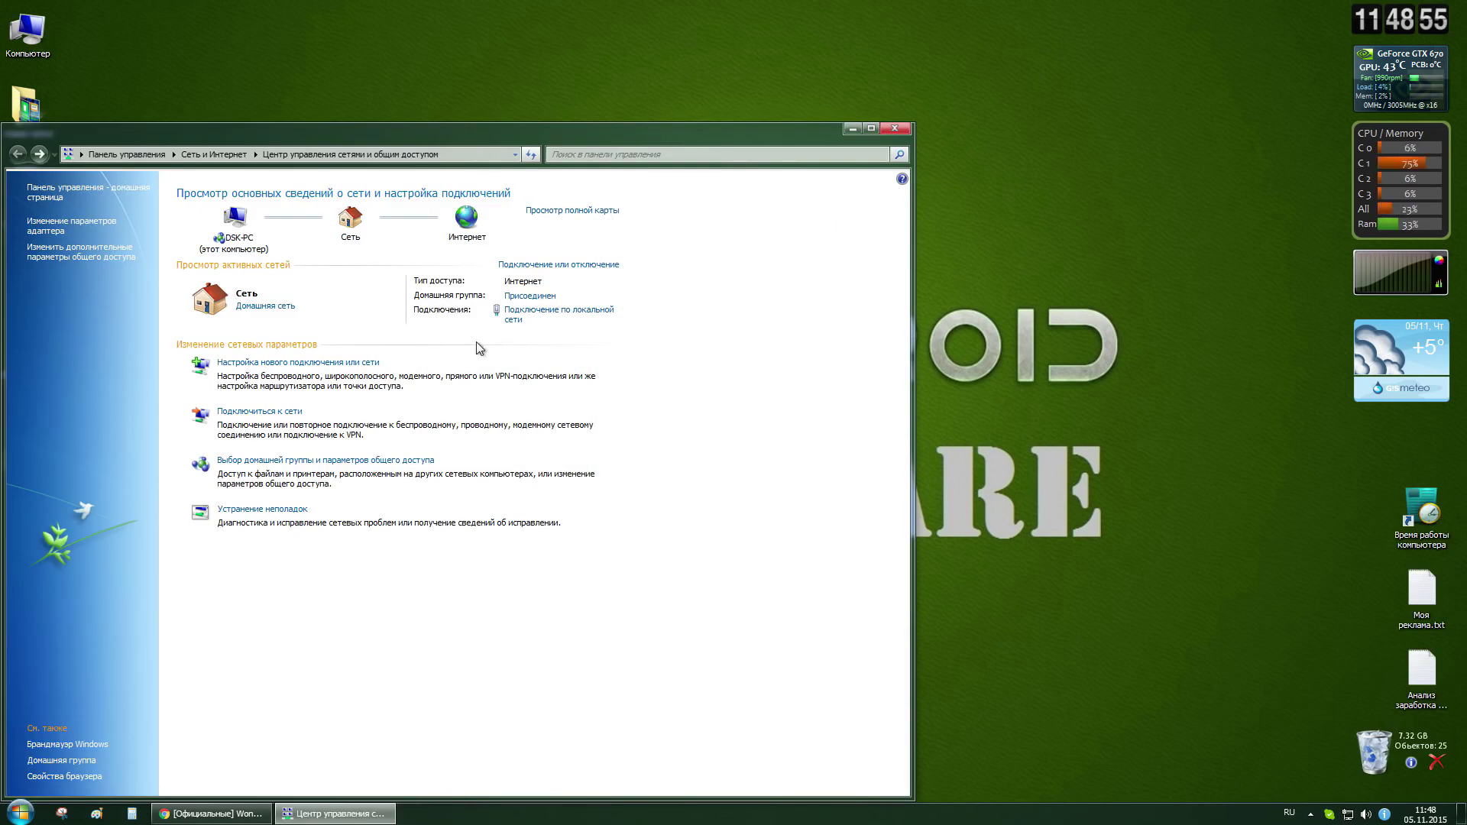
left_click(515, 316)
left_click(725, 560)
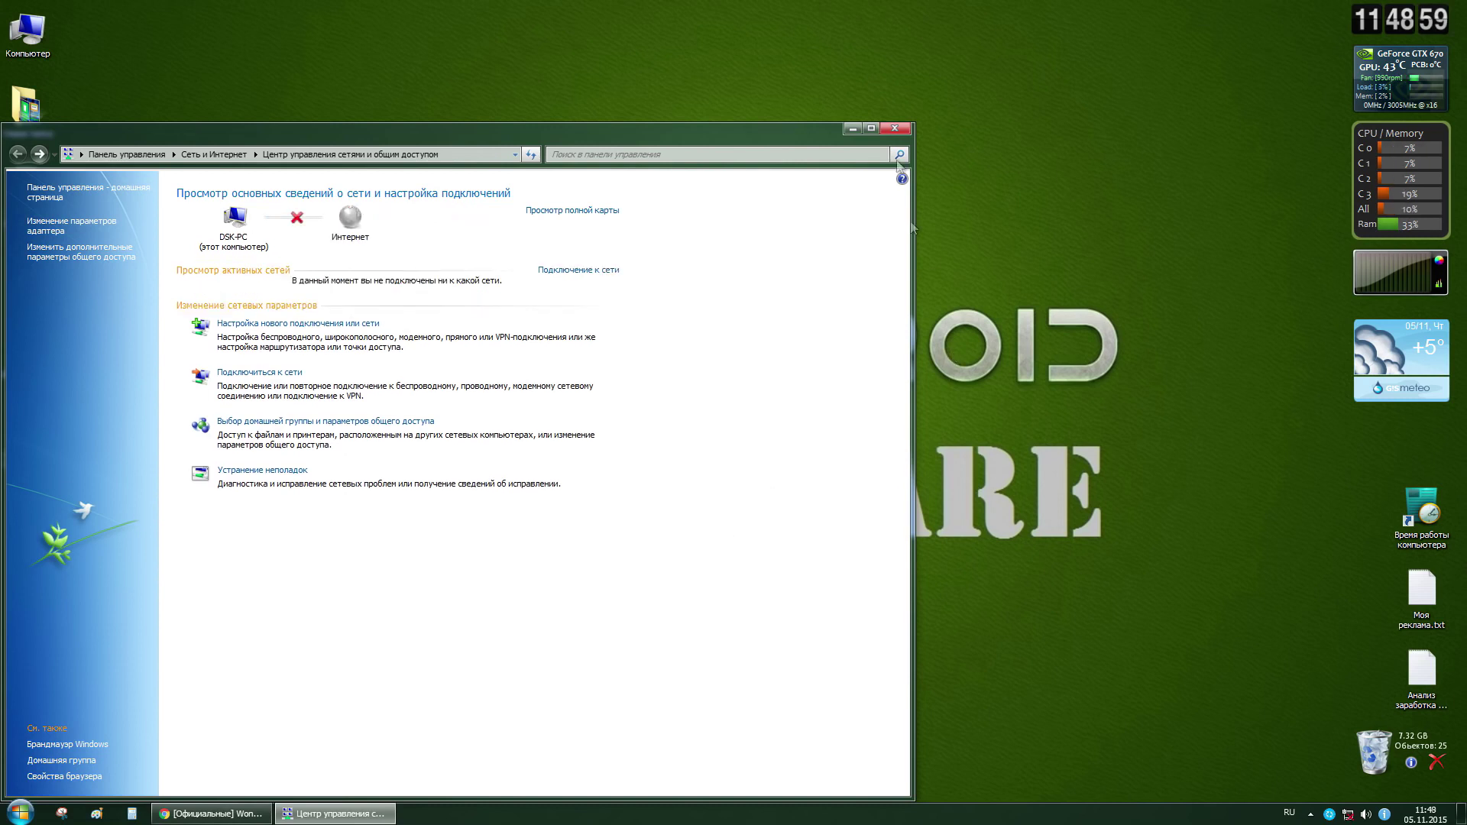
left_click(898, 128)
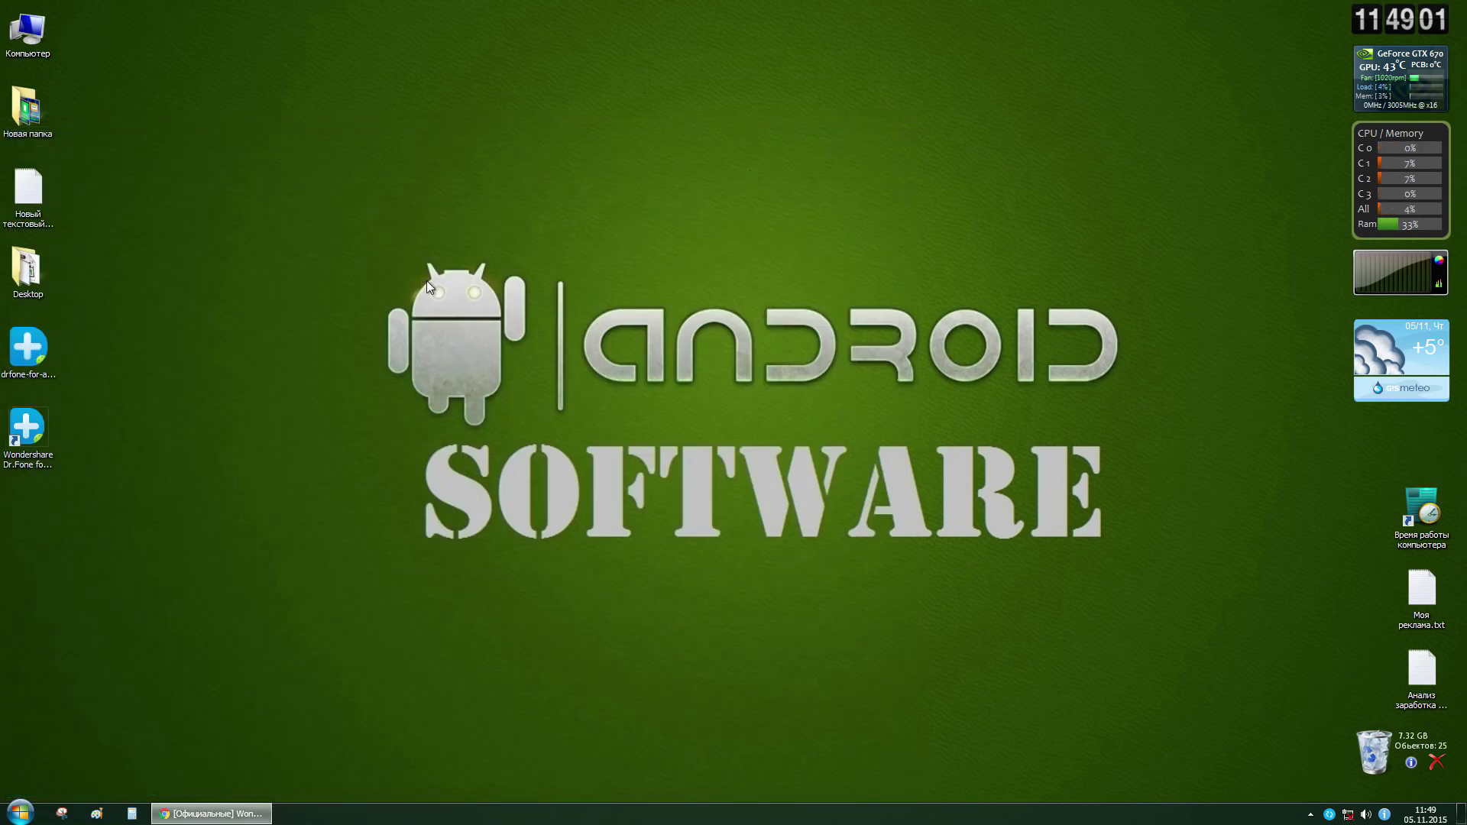
Step: Launch Wondershare Dr.Fone for Android and open the desktop text document with the registration details below the Register dialog
left_click(27, 441)
double_click(26, 441)
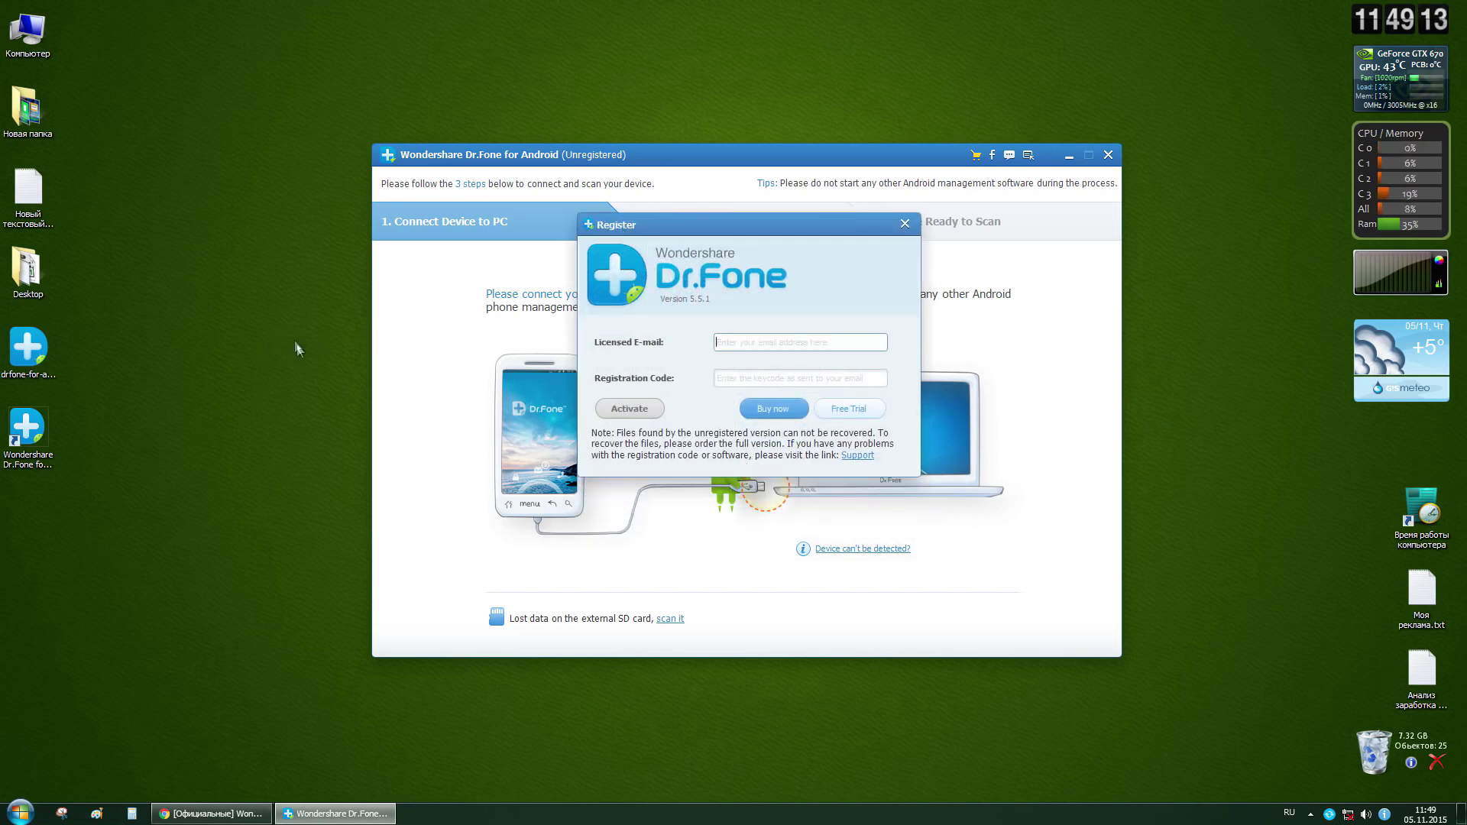
double_click(29, 197)
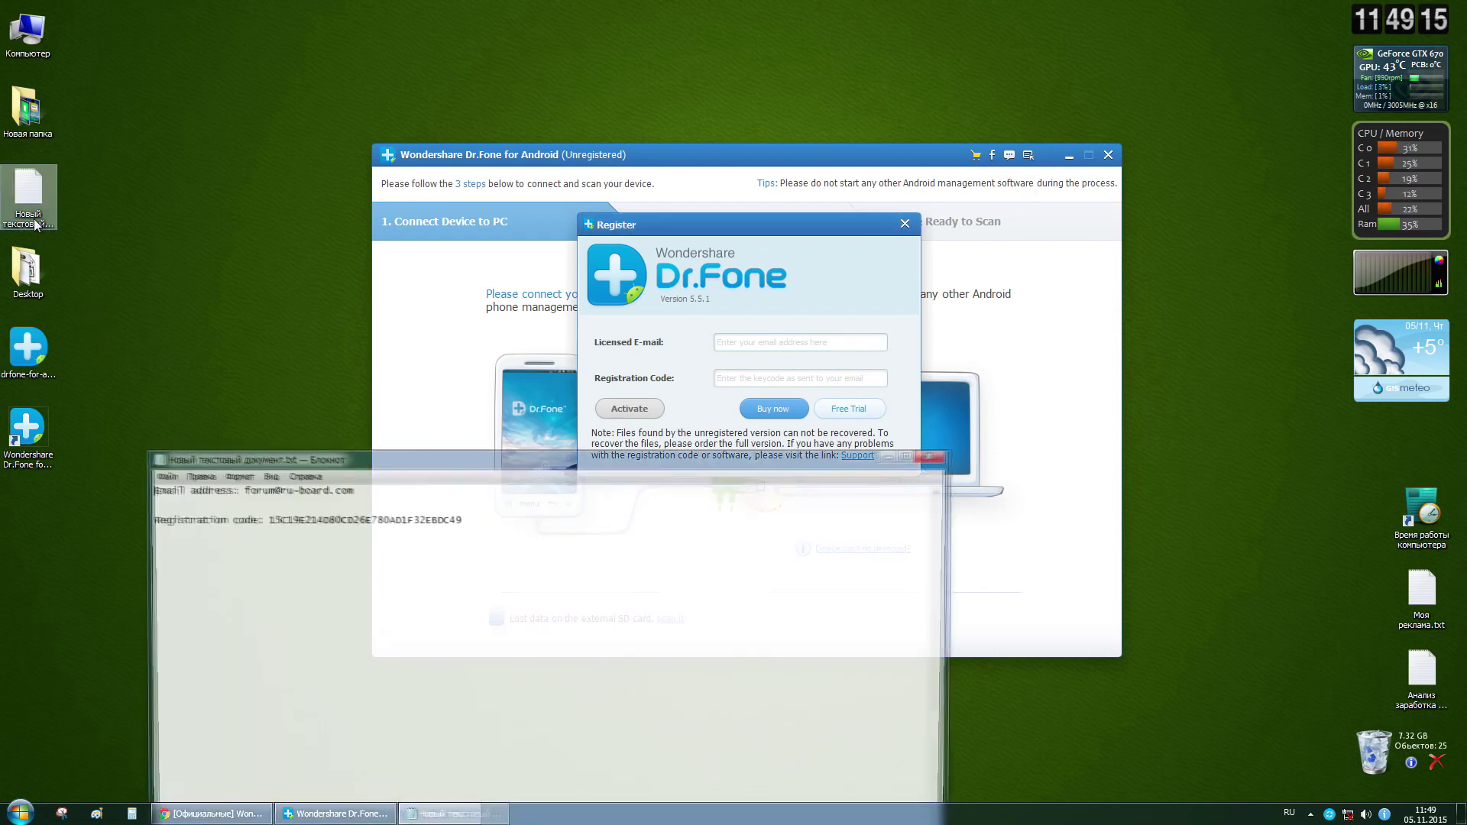
left_click_drag(348, 463, 554, 520)
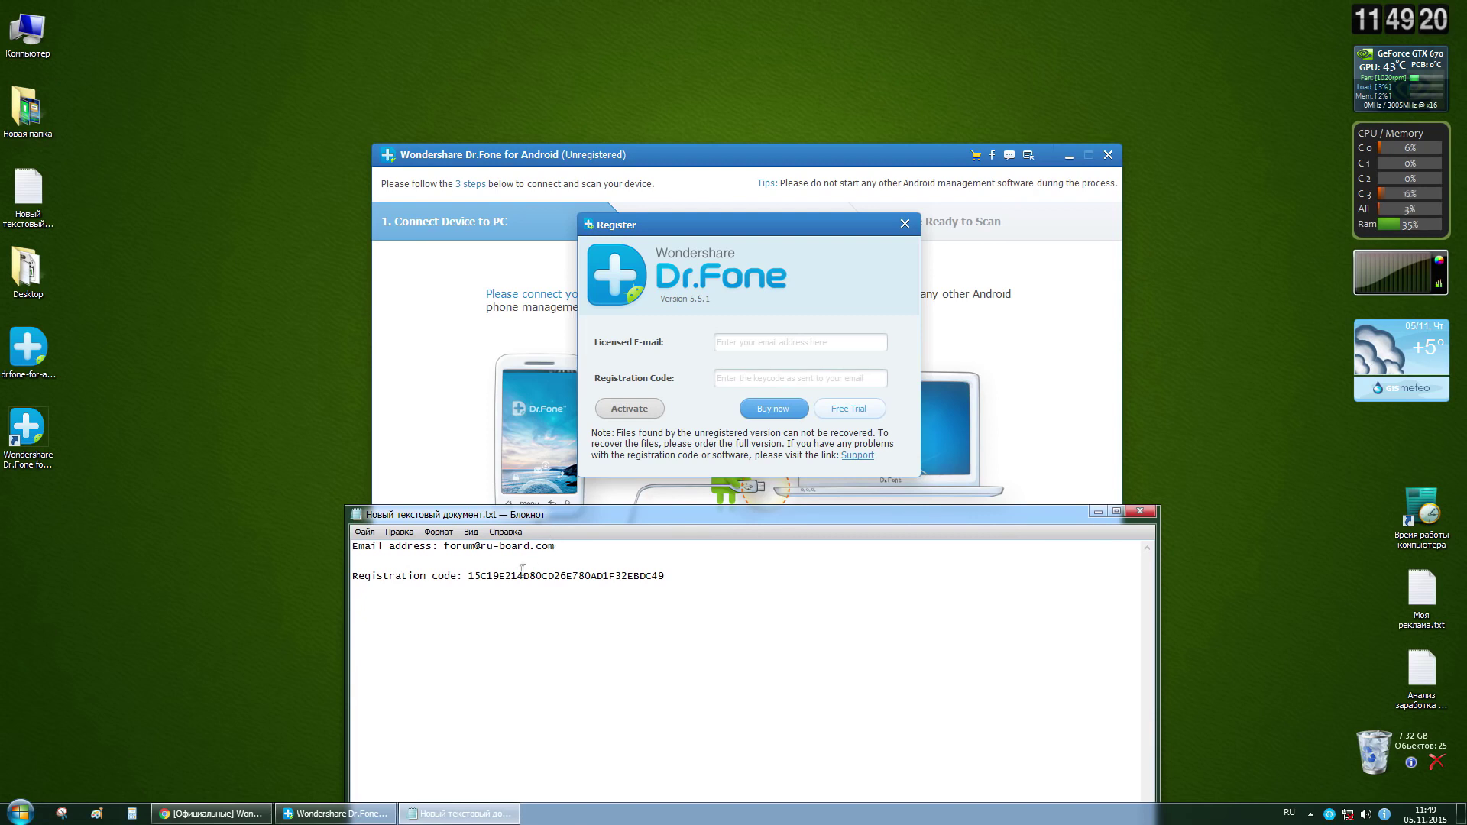
Step: Copy the e-mail address from the text document into the Licensed E-mail field
left_click_drag(439, 547, 555, 547)
key("ctrl+c")
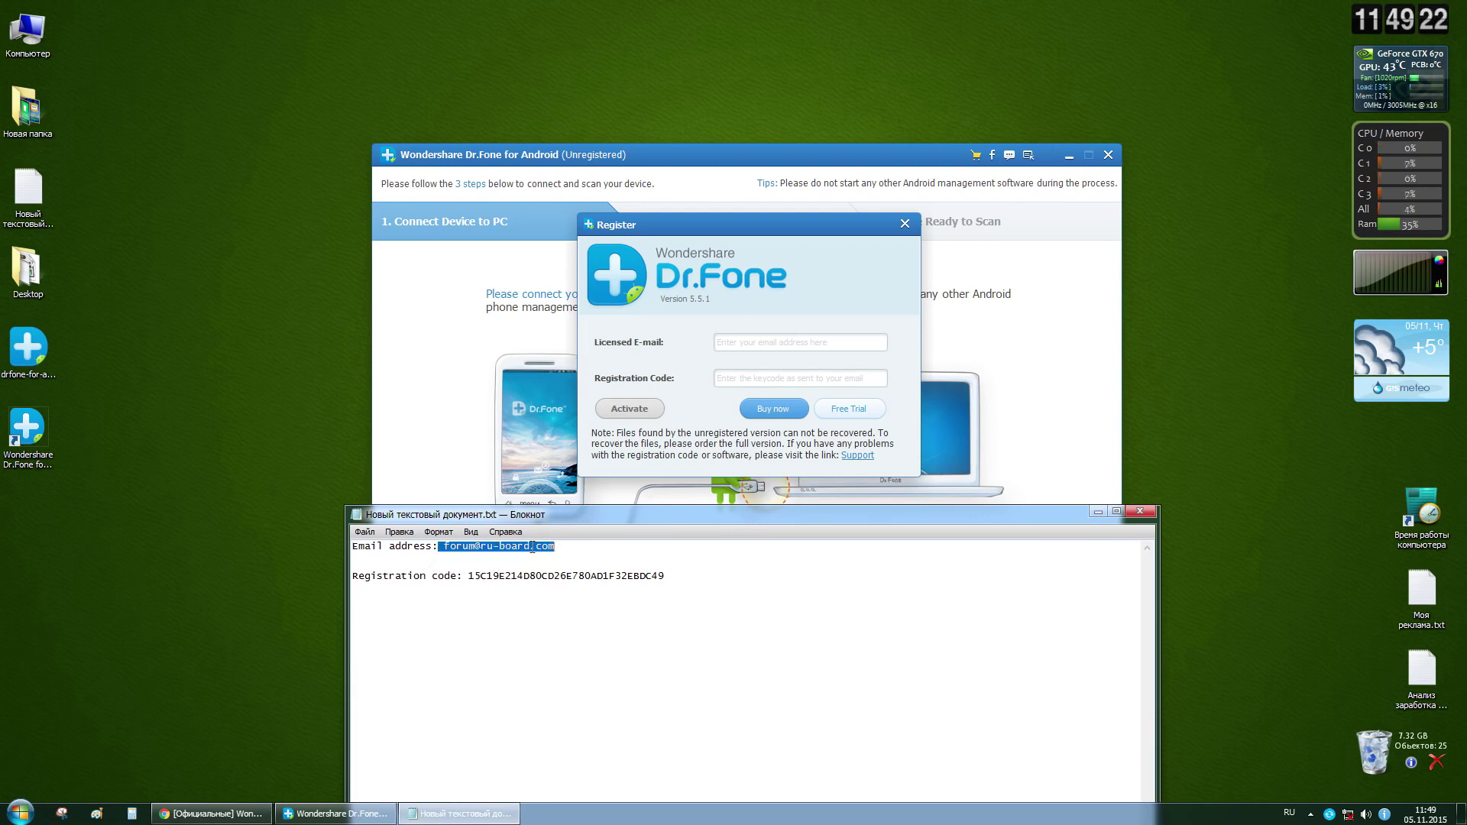
right_click(533, 548)
left_click(569, 597)
left_click(764, 343)
right_click(726, 342)
left_click(753, 402)
Step: Copy the registration code from the text document into the Registration Code field and activate the program
left_click(480, 719)
left_click_drag(469, 576, 665, 575)
right_click(640, 574)
left_click(676, 624)
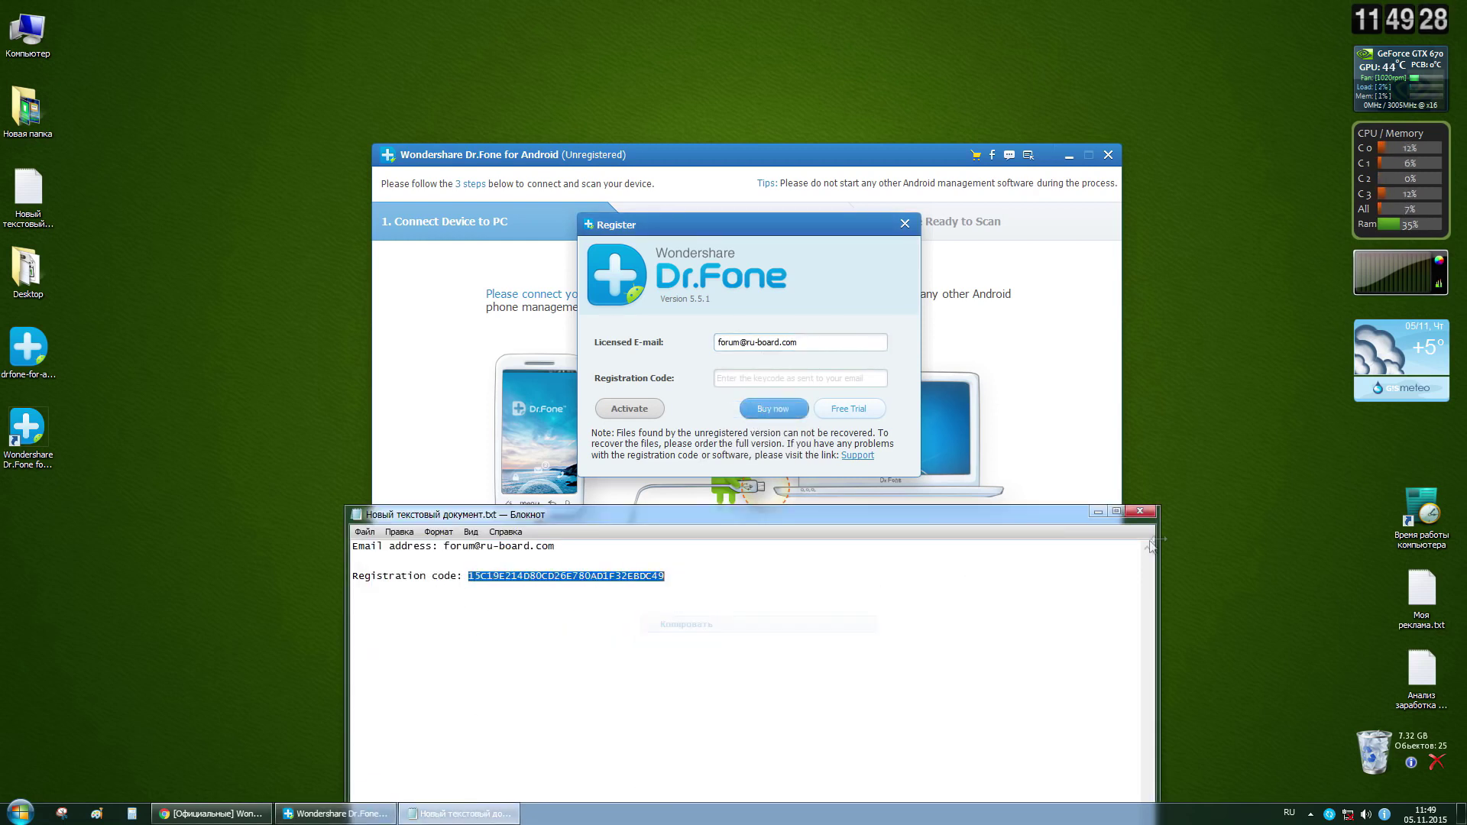
left_click(1140, 511)
right_click(794, 379)
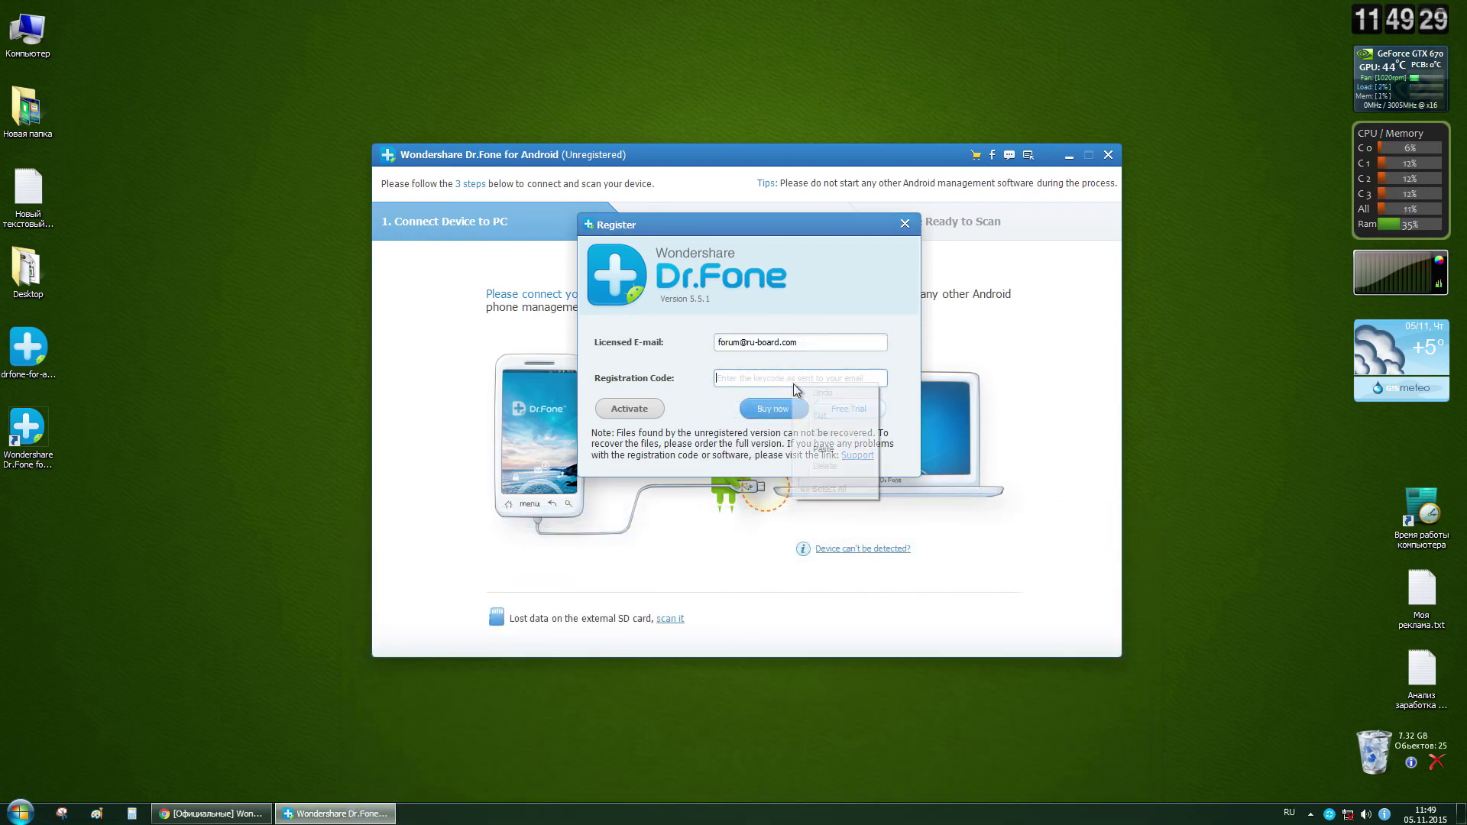
left_click(812, 449)
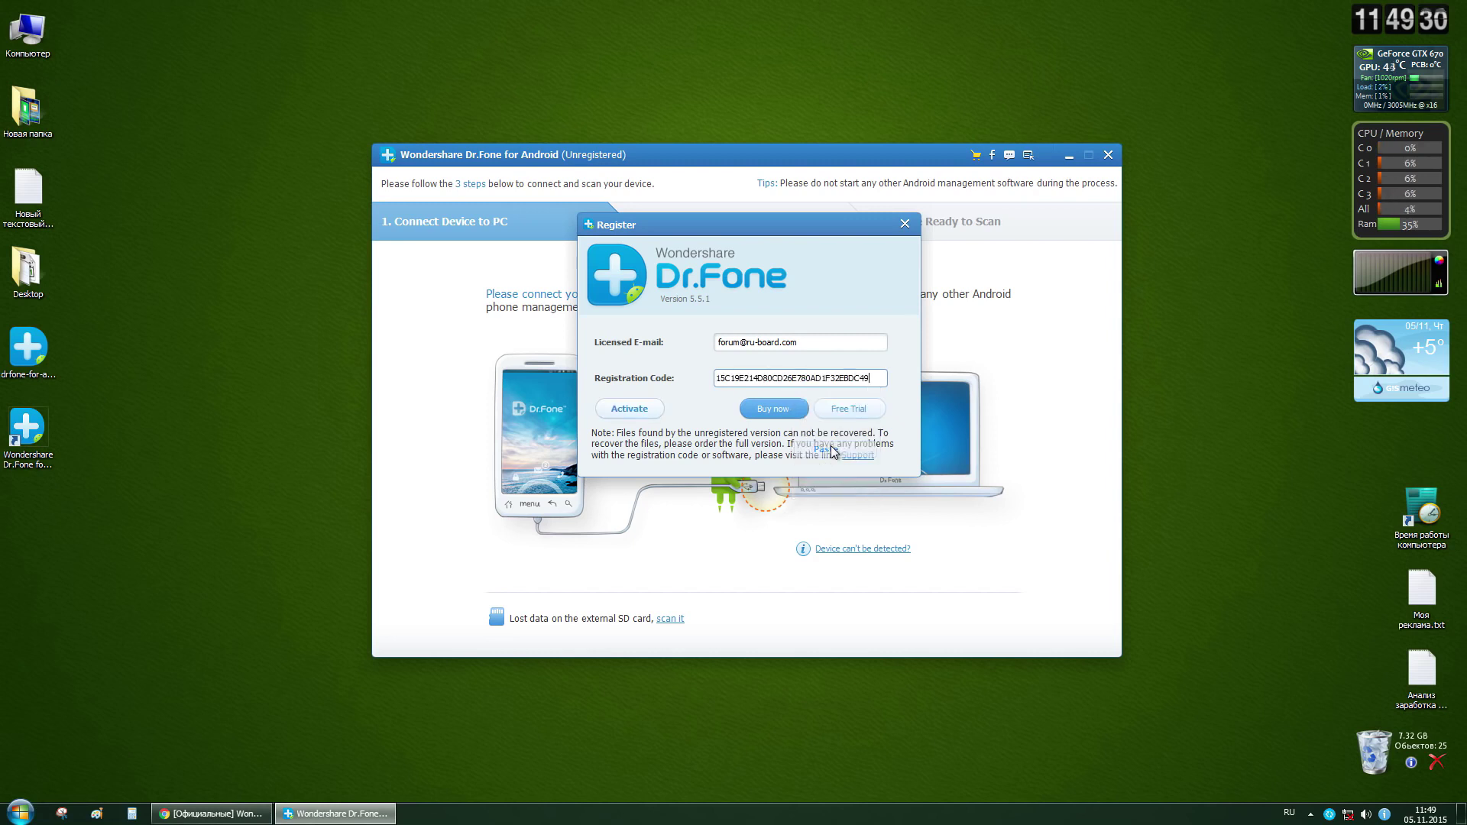
left_click(637, 416)
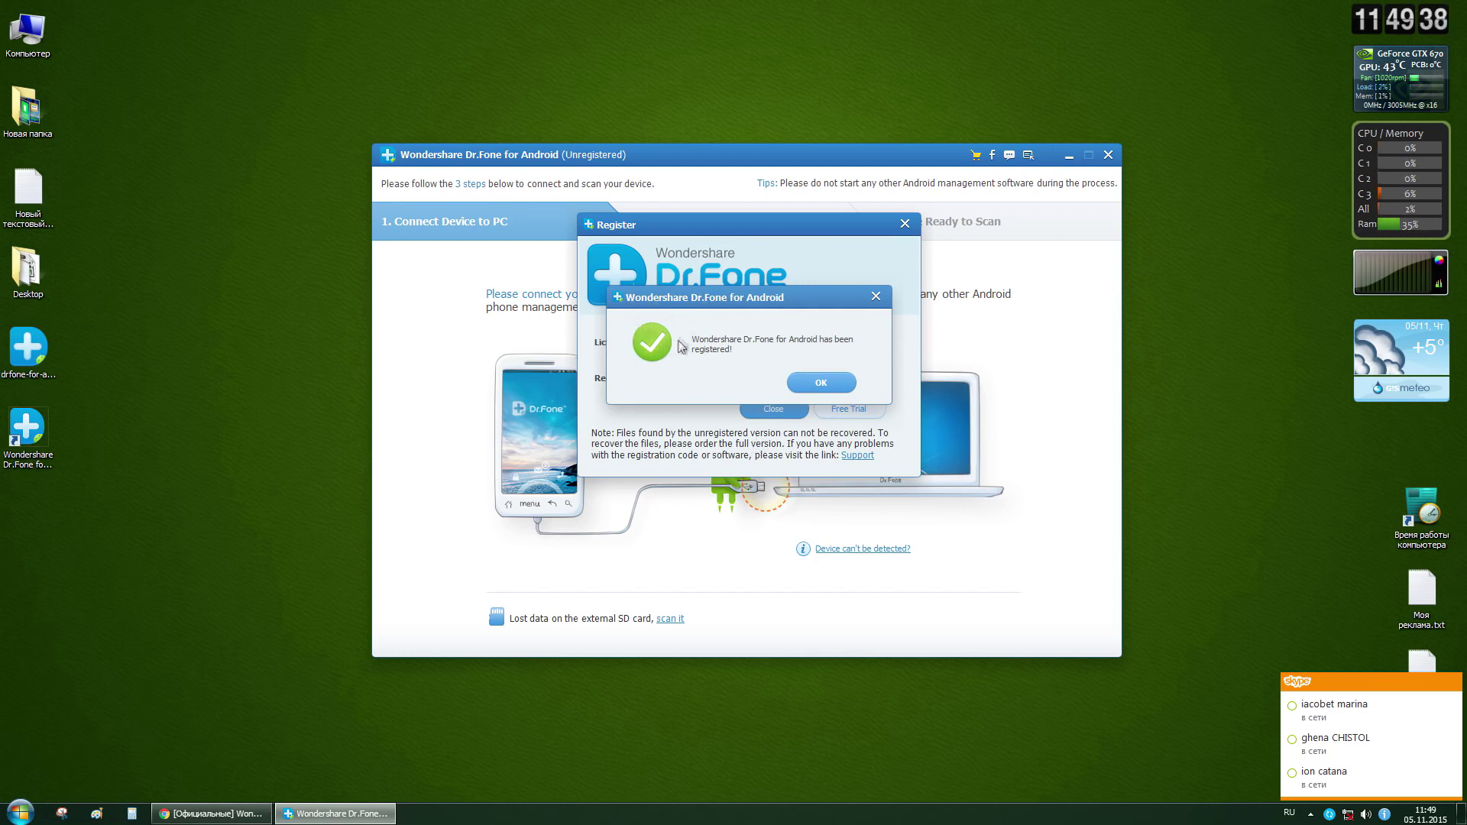
left_click(811, 386)
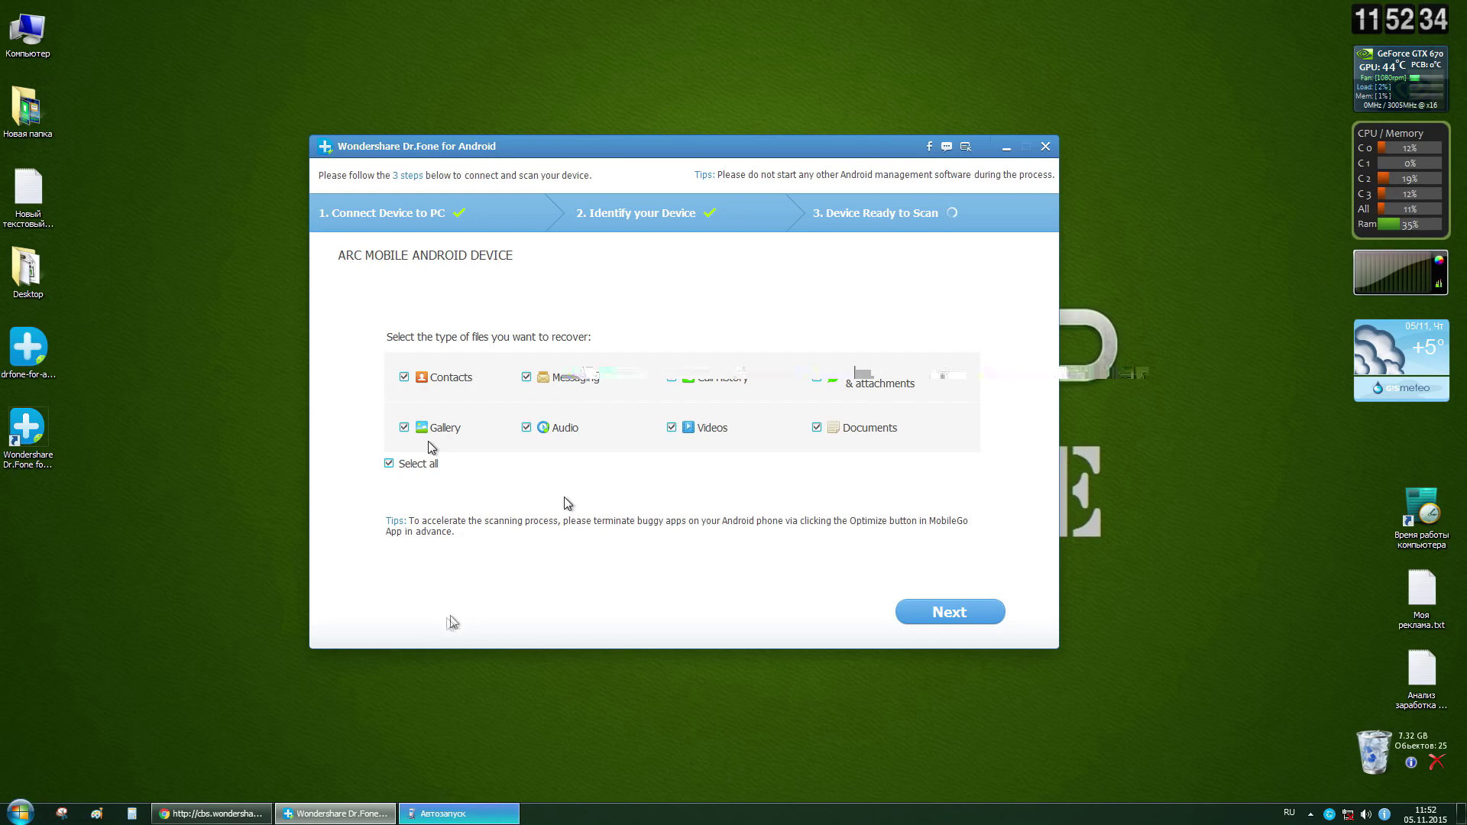
Step: Keep all file types selected for recovery and start a Standard Mode scan for deleted files
left_click(389, 463)
left_click(389, 464)
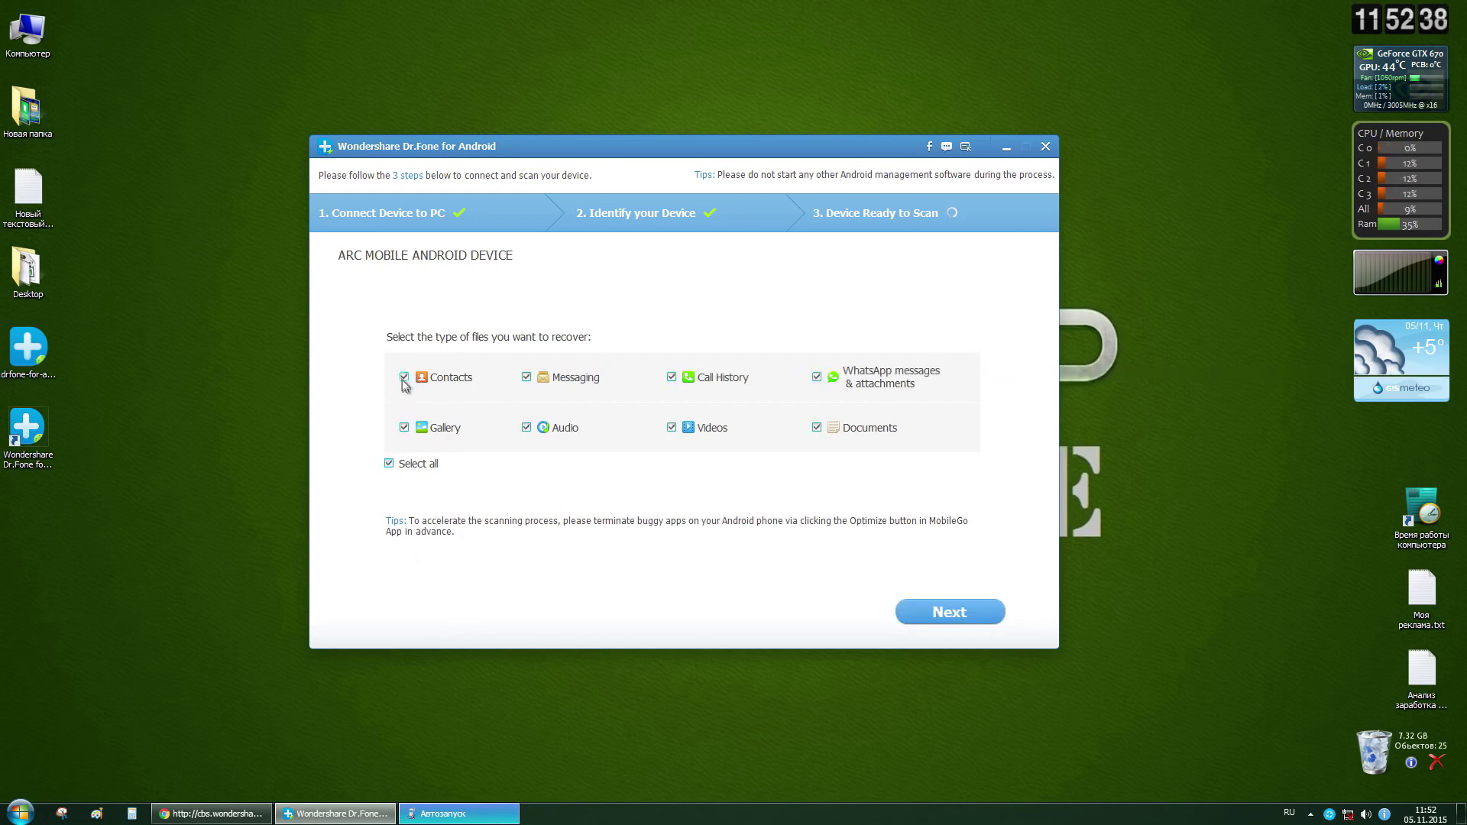
left_click(919, 603)
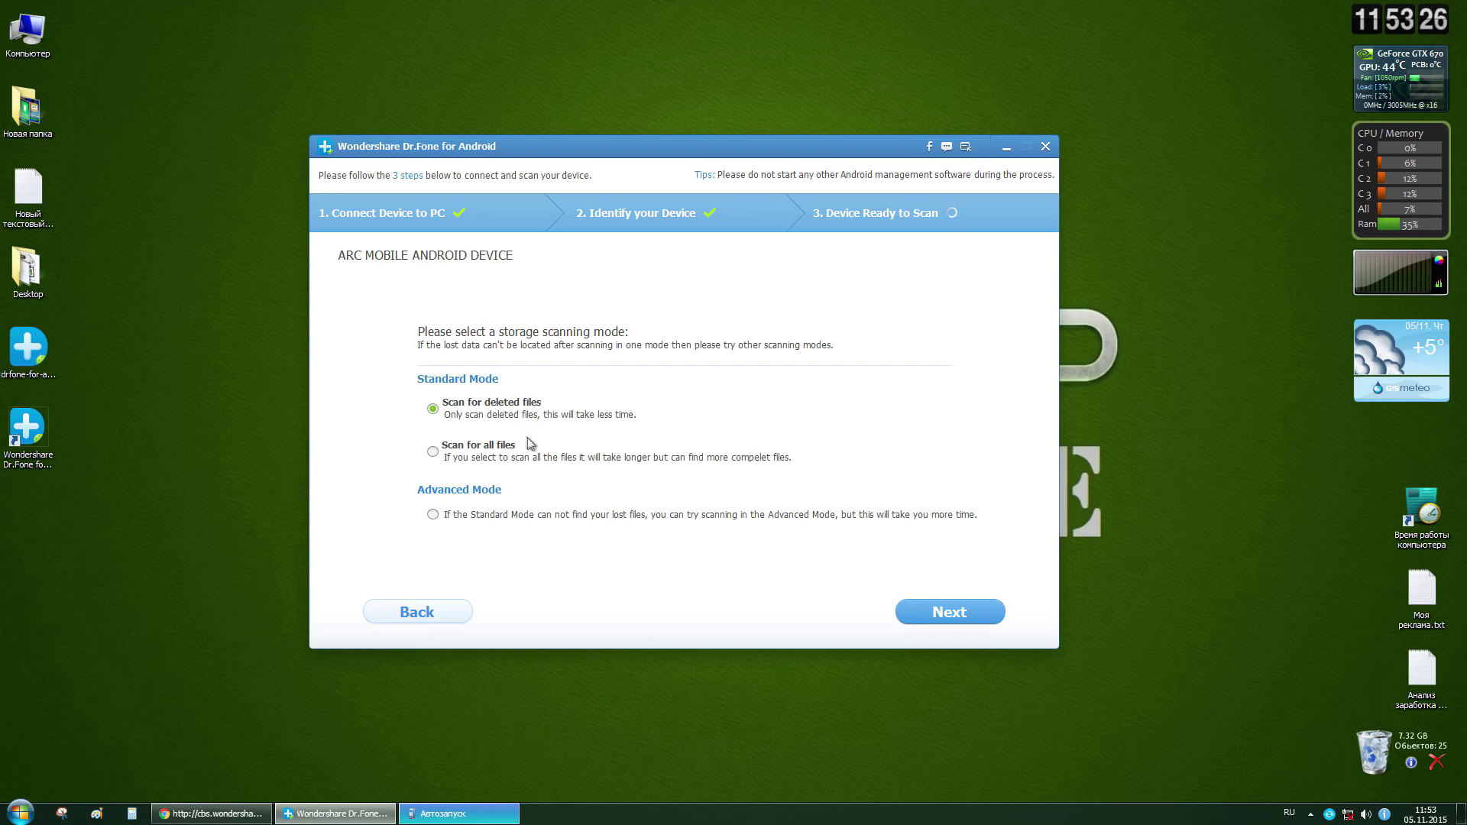
left_click(928, 611)
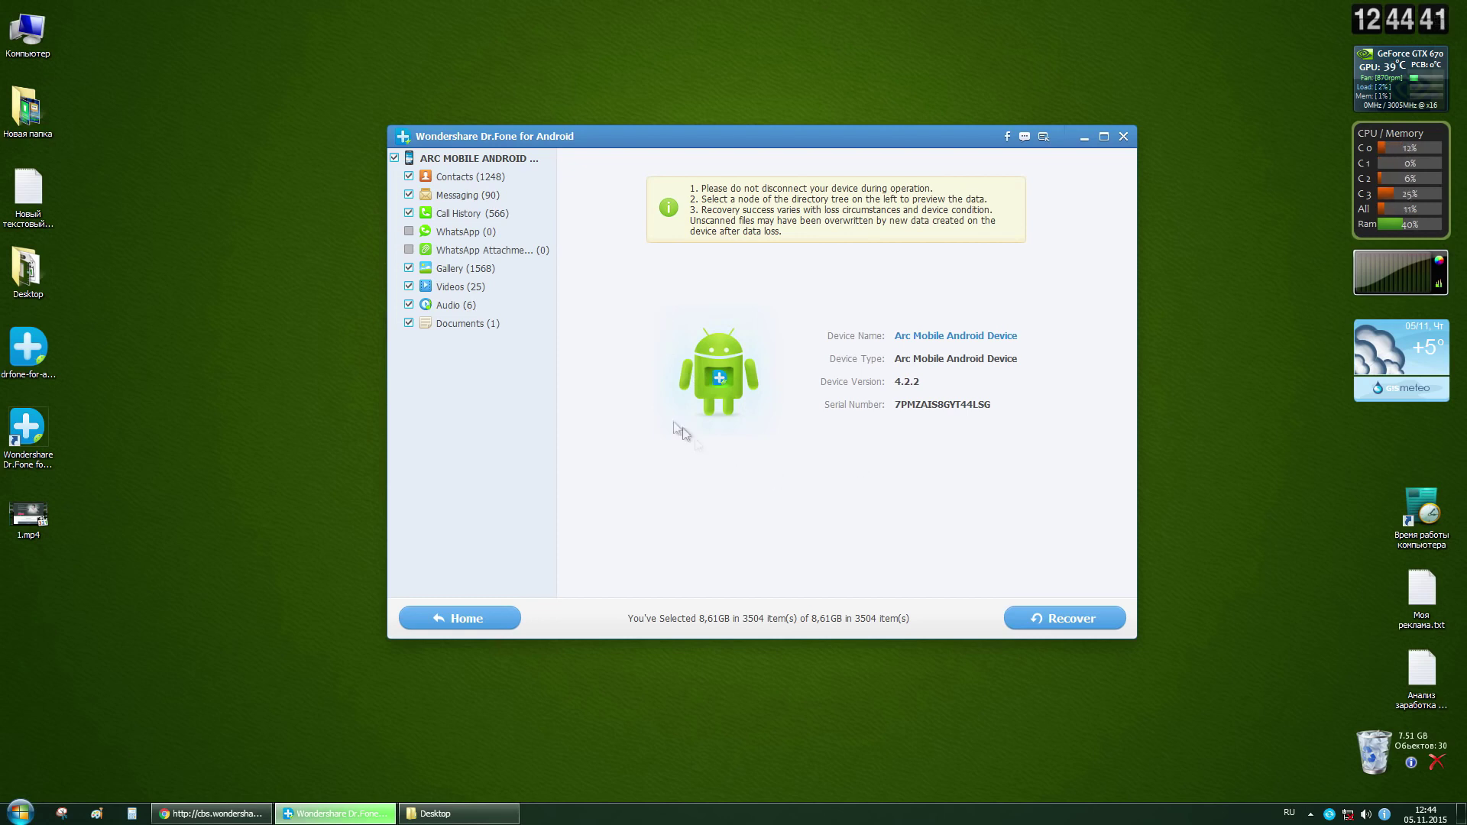
Step: Try excluding the Contacts, Messaging and Call History categories from the recovery and include them again
left_click(409, 178)
left_click(409, 196)
left_click(408, 214)
left_click(409, 214)
left_click(409, 196)
Step: Preview the found contacts and messages, including the conversation of the message dated 03-18-2015
left_click(451, 177)
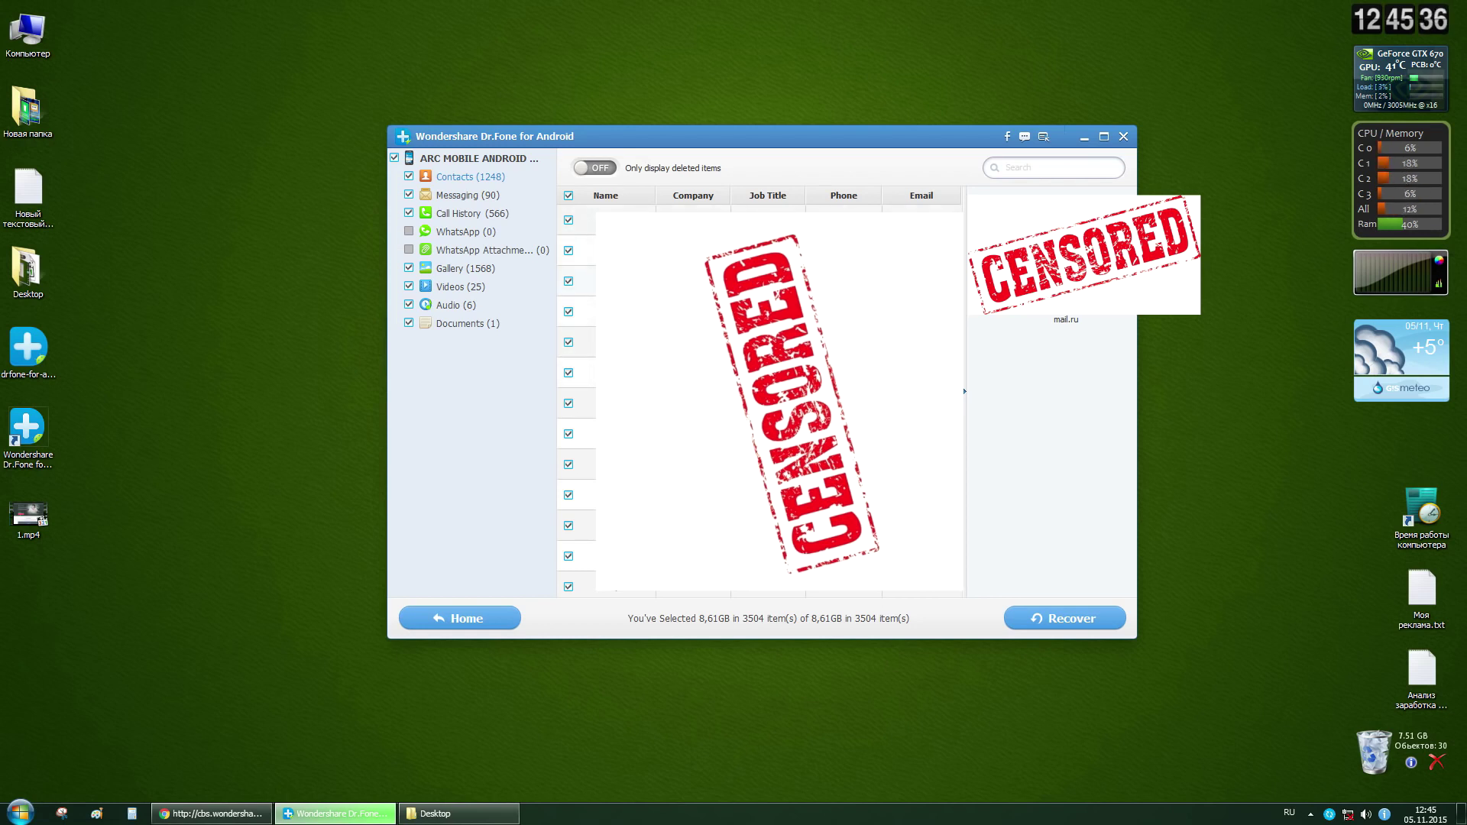
left_click(451, 197)
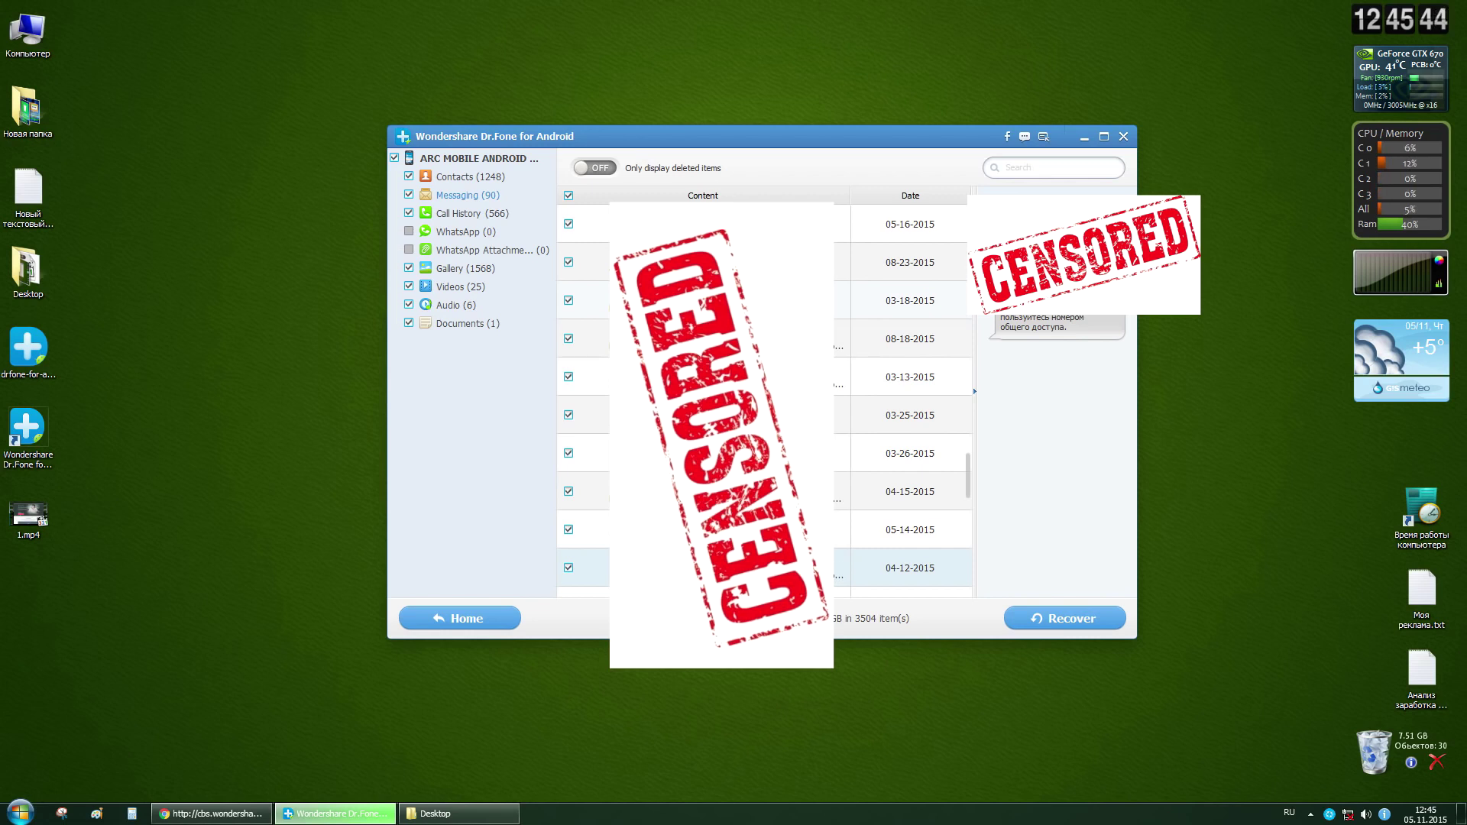
left_click(722, 300)
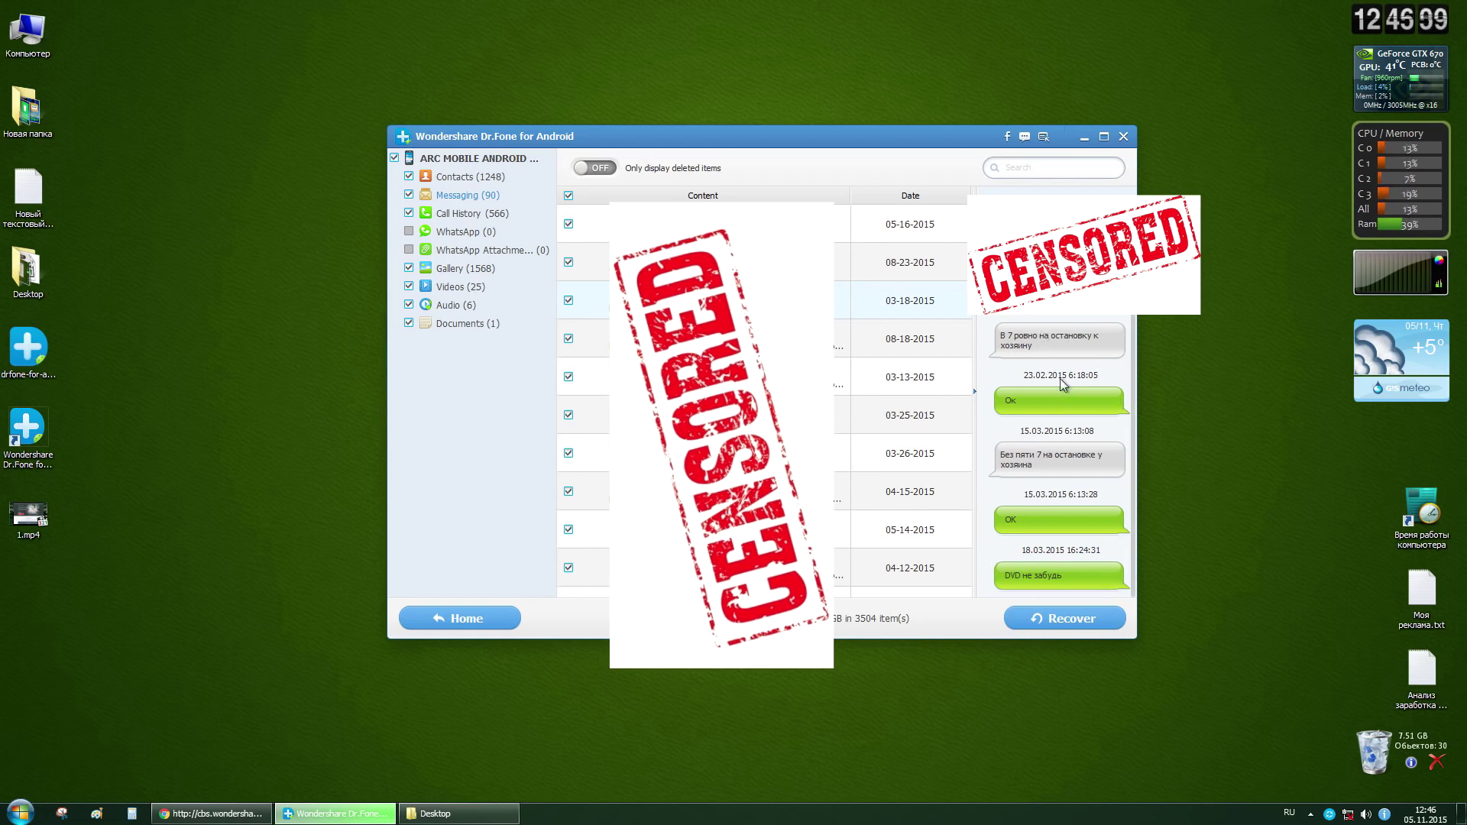
mouse_move(1134, 381)
left_mouse_down()
mouse_move(1134, 351)
mouse_move(1141, 398)
left_mouse_up()
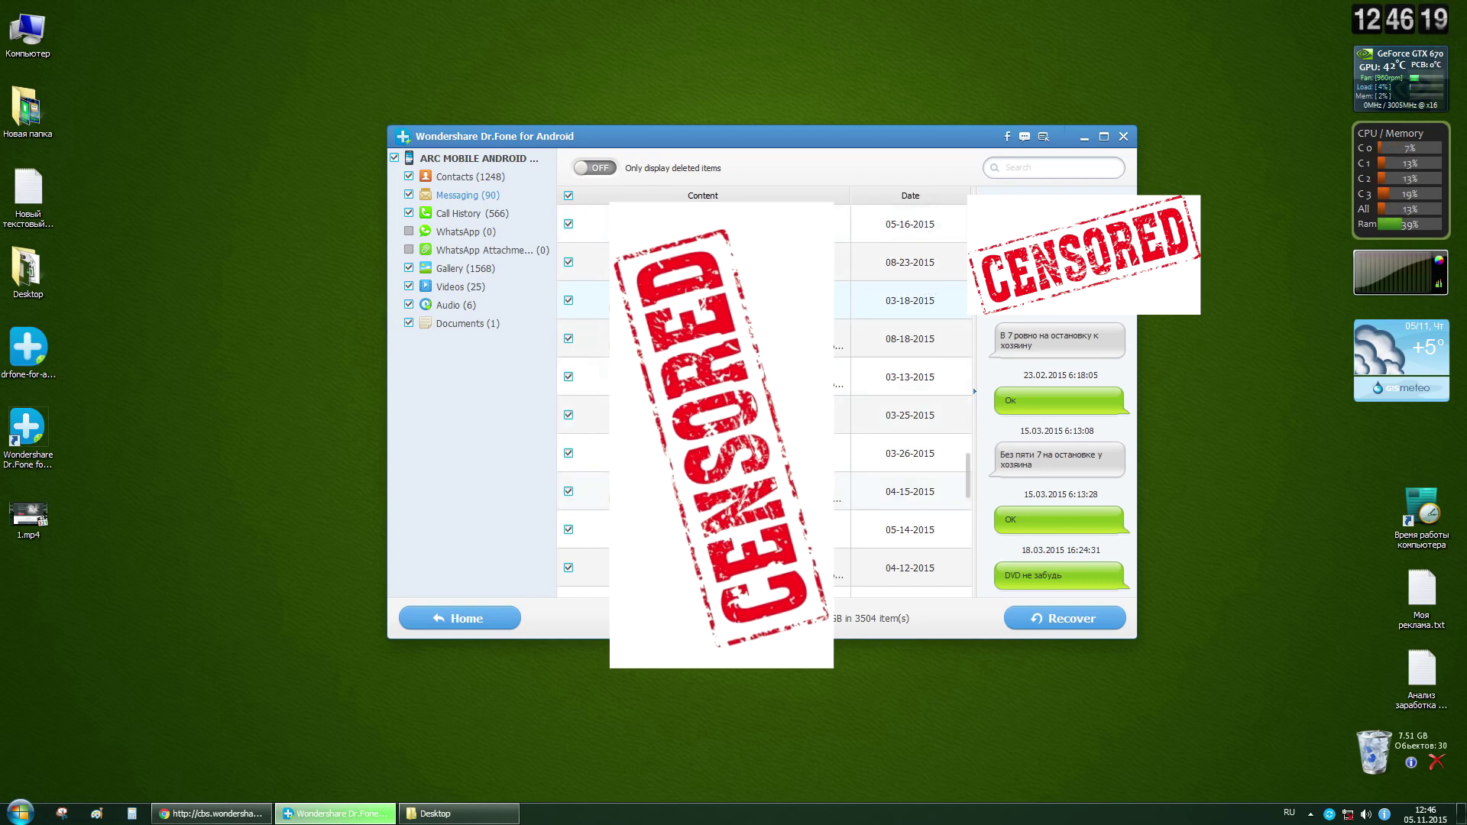
Step: Show the call history and try deselecting and reselecting all calls and the single call of 27.10.2015 19:18:33
left_click(460, 218)
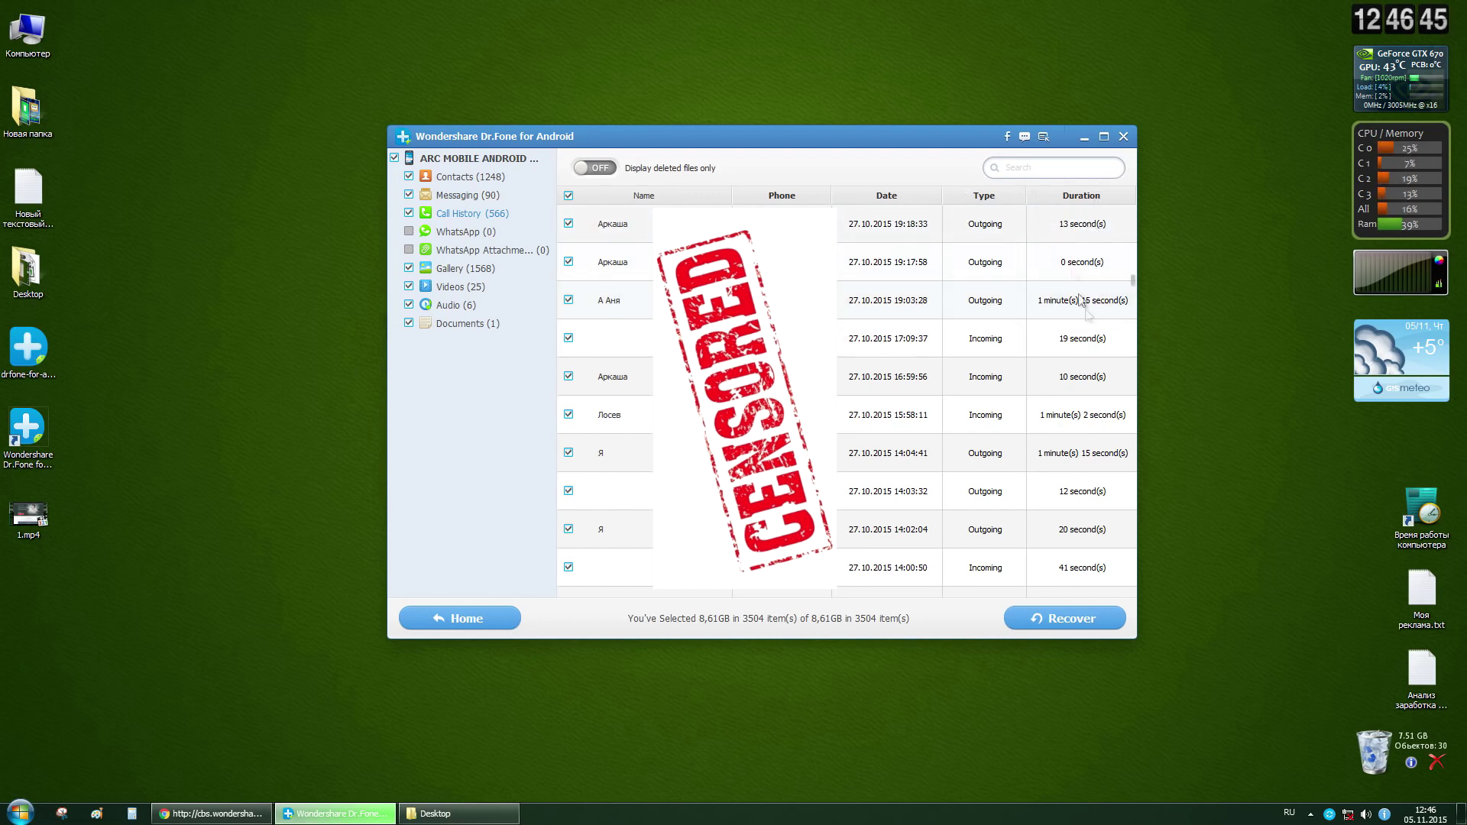
left_click(568, 196)
left_click(569, 195)
left_click(569, 223)
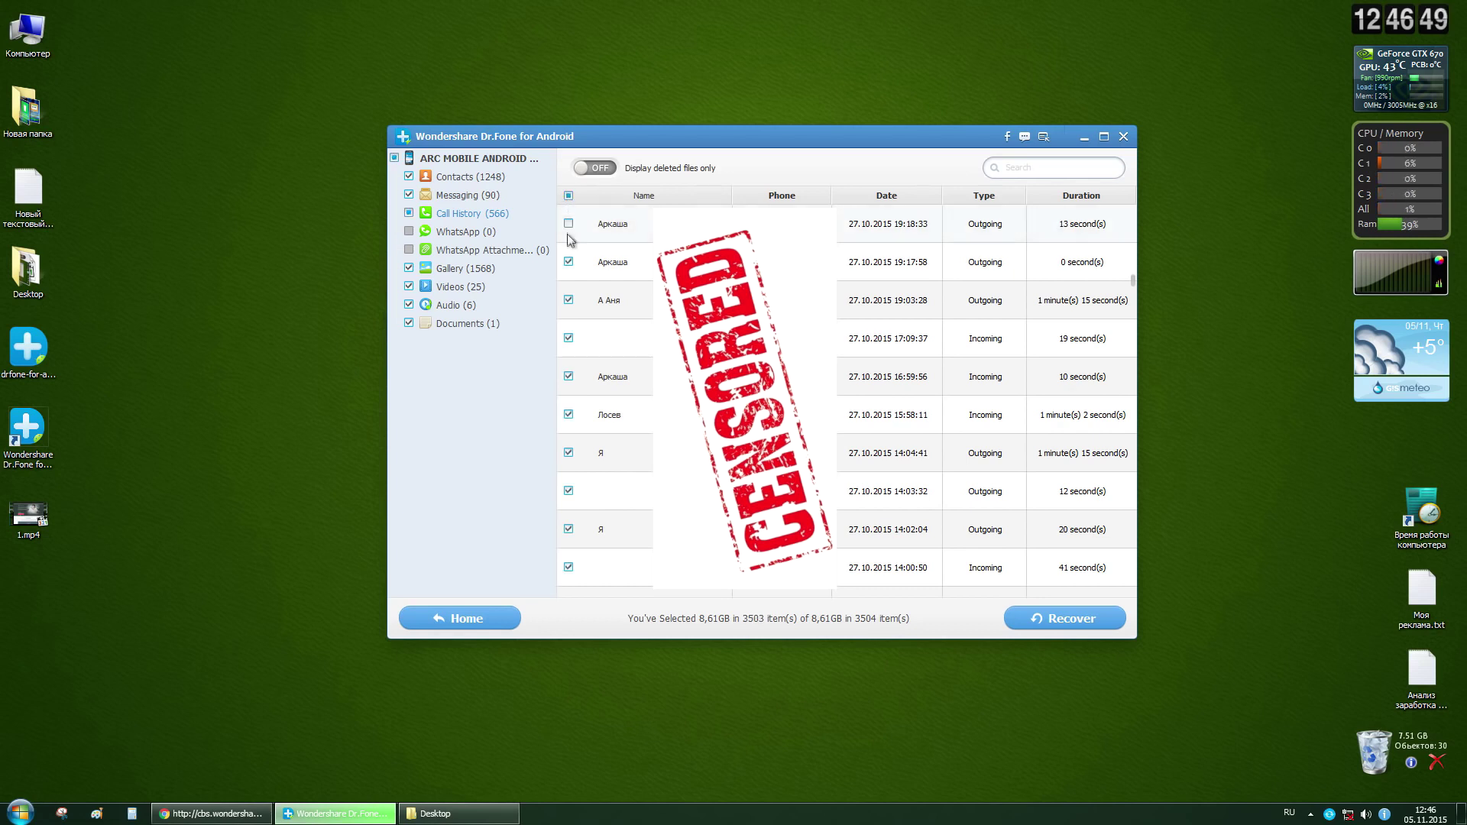
left_click(569, 223)
Step: Browse the found Gallery images as thumbnails and switch them to the list view
left_click(457, 272)
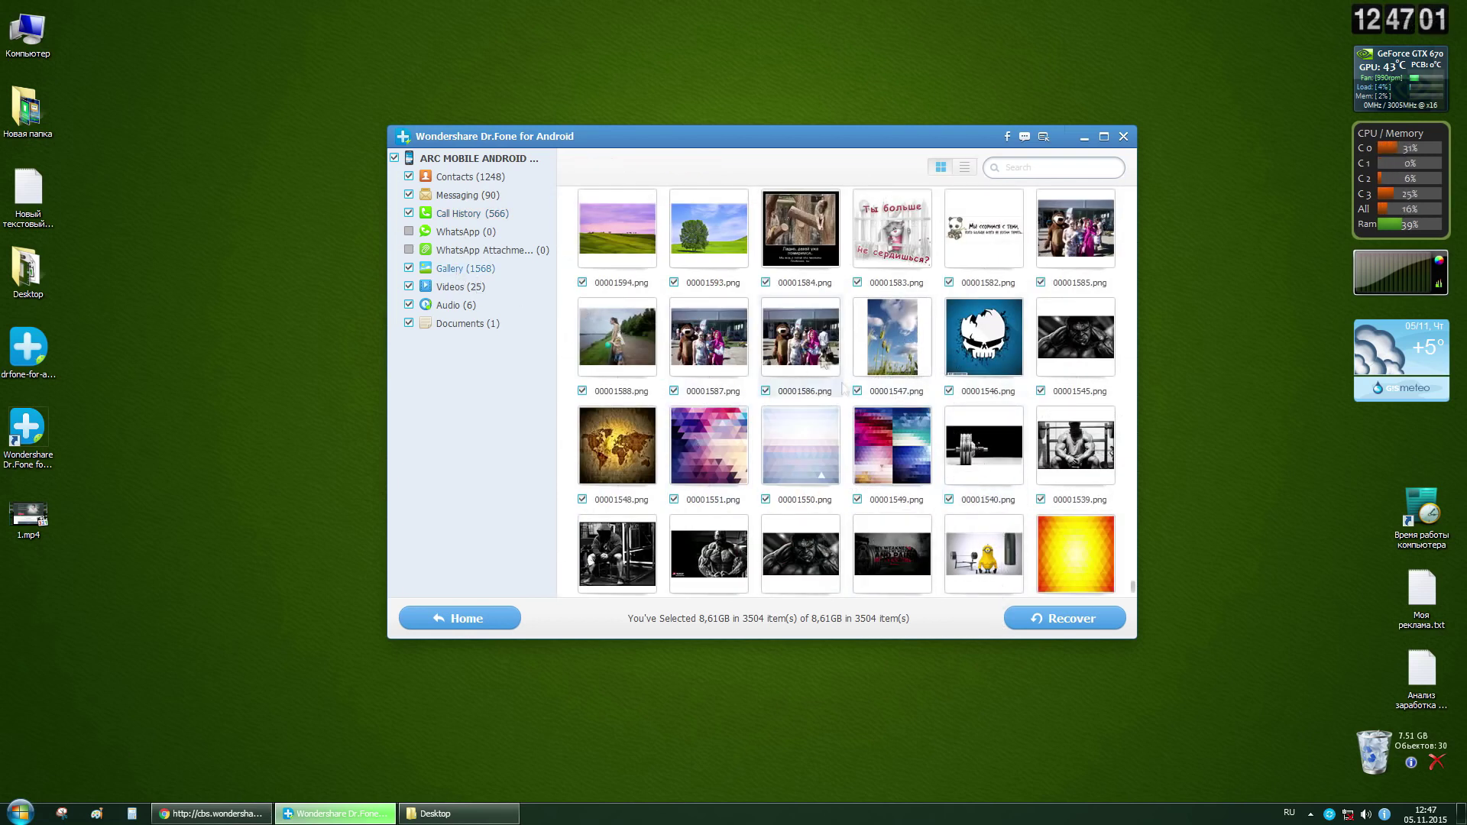
scroll(1062, 403, "down", 3)
scroll(1040, 417, "up", 3)
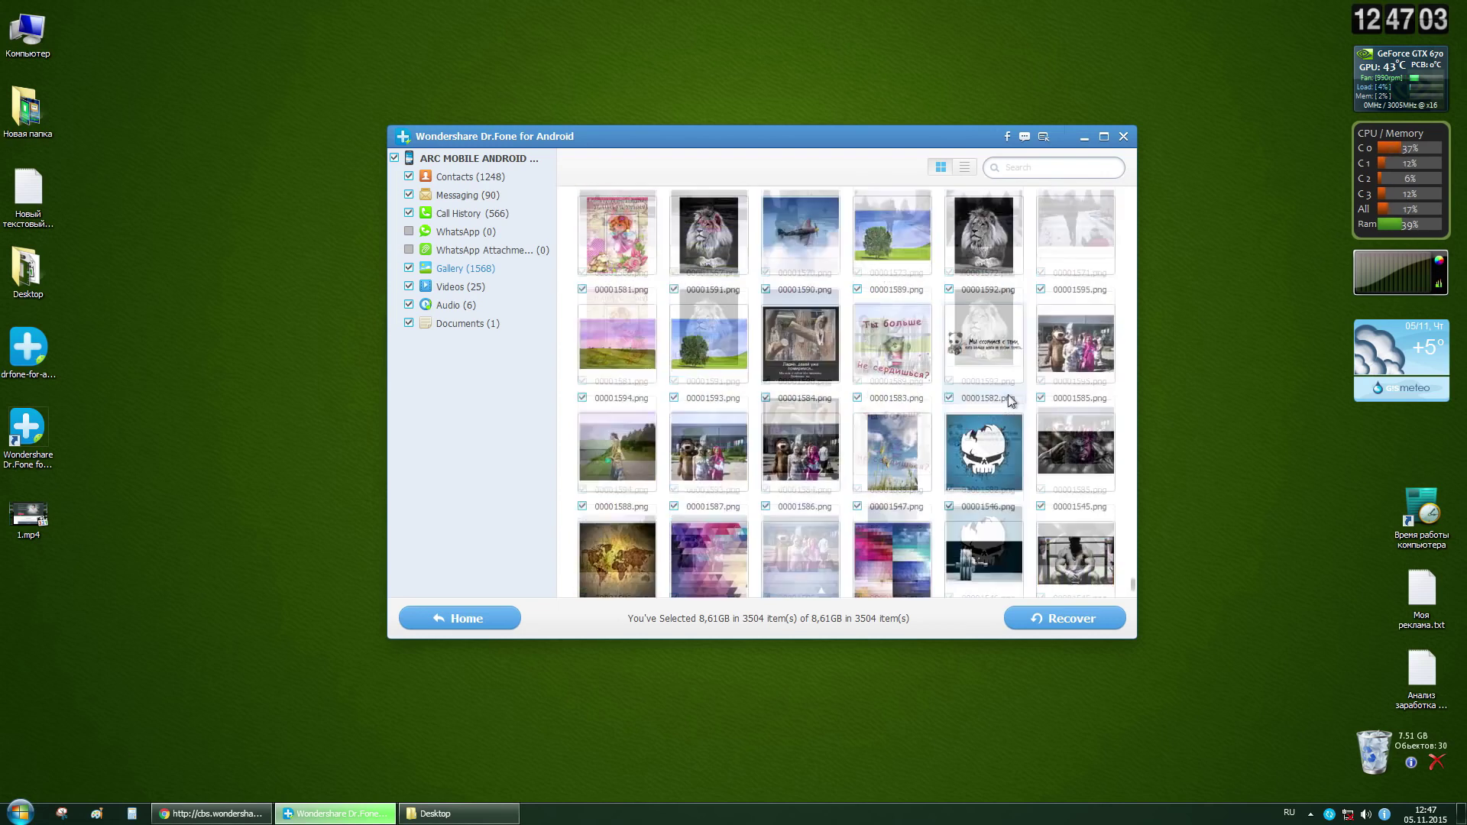
left_click(964, 168)
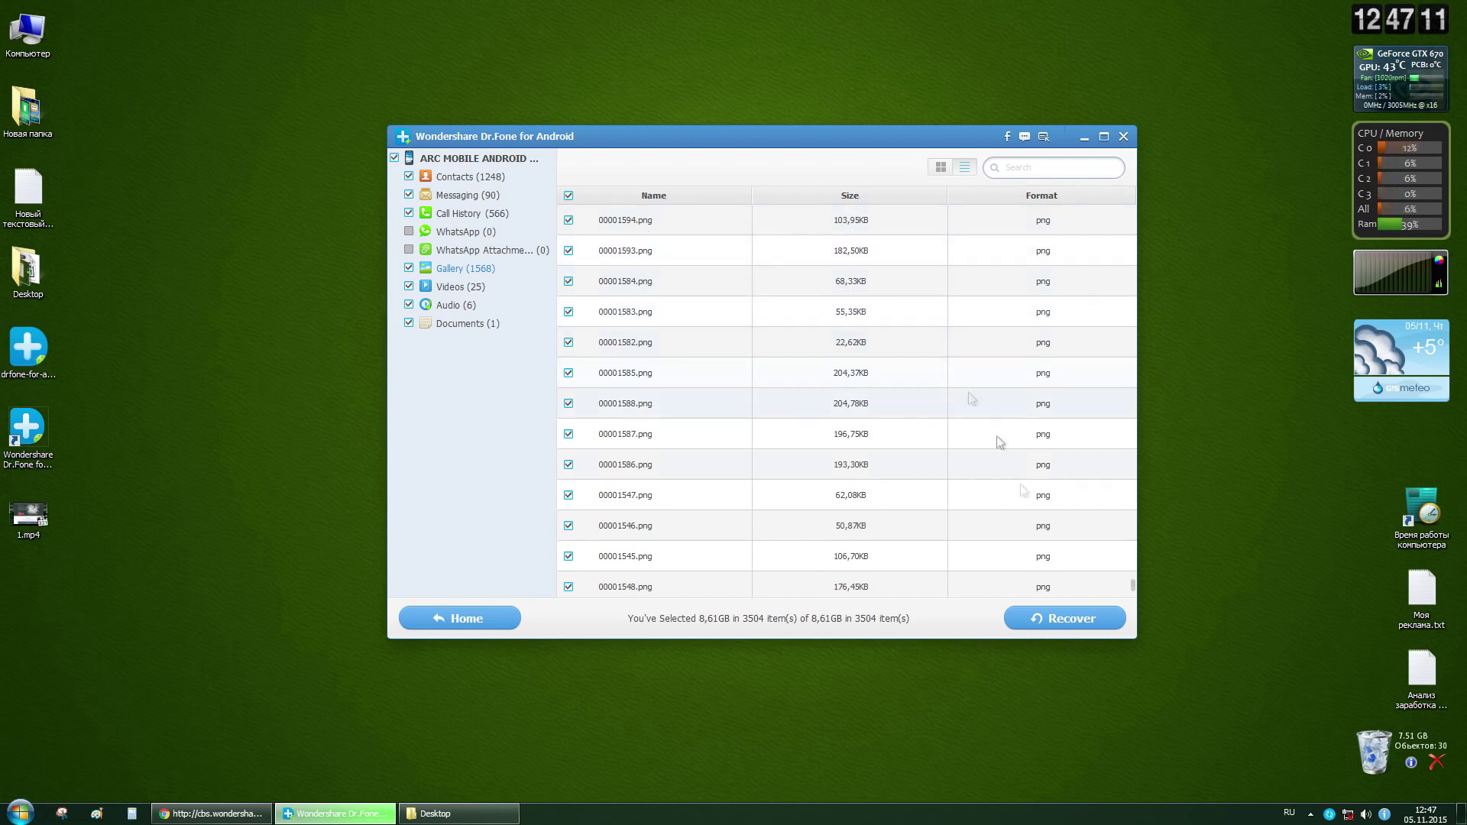
Step: Try excluding the images 00001582.png and 00001583.png from the recovery and include them again
left_click(568, 342)
left_click(569, 312)
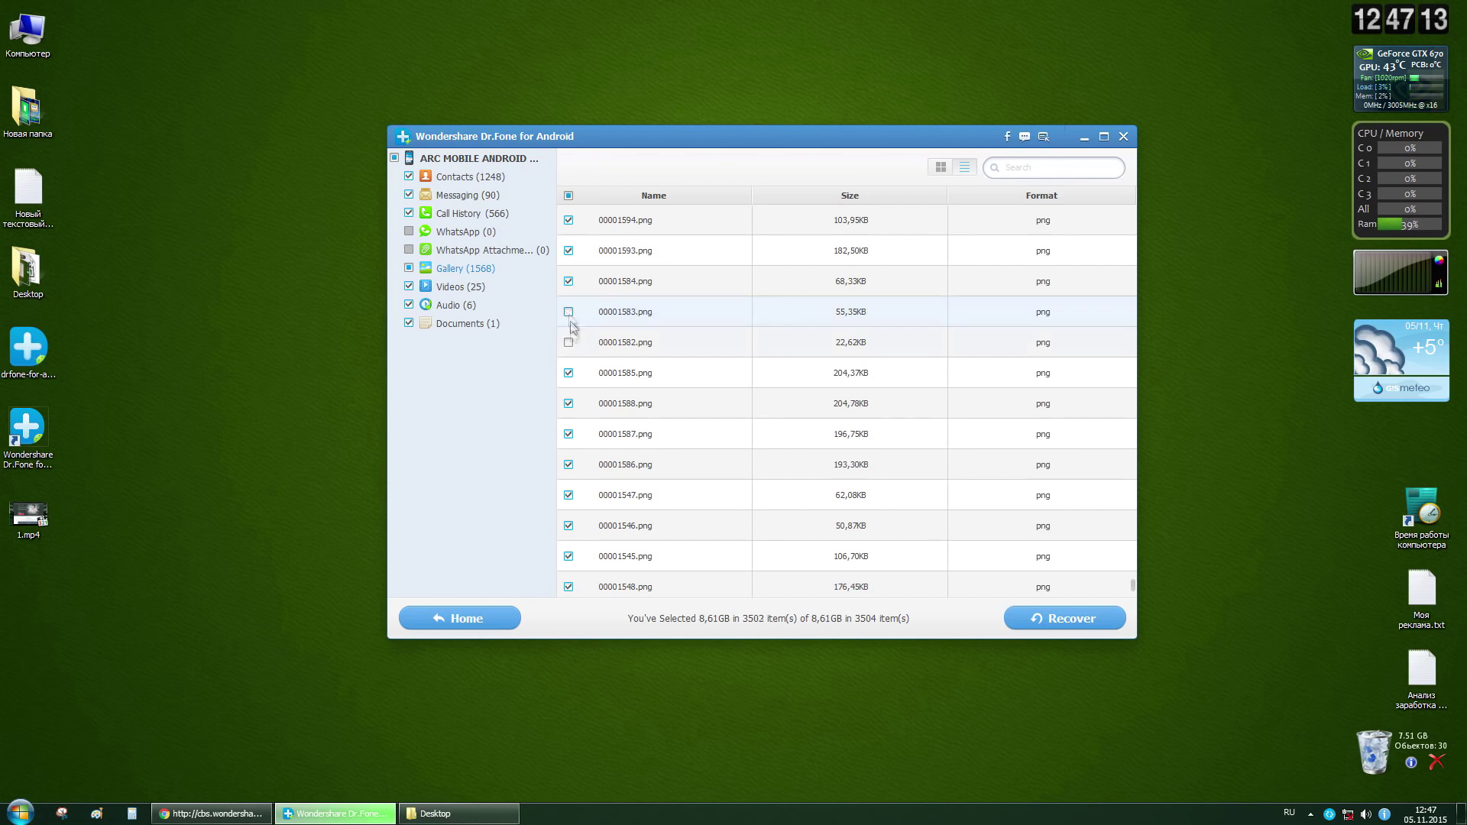
left_click(568, 342)
left_click(569, 312)
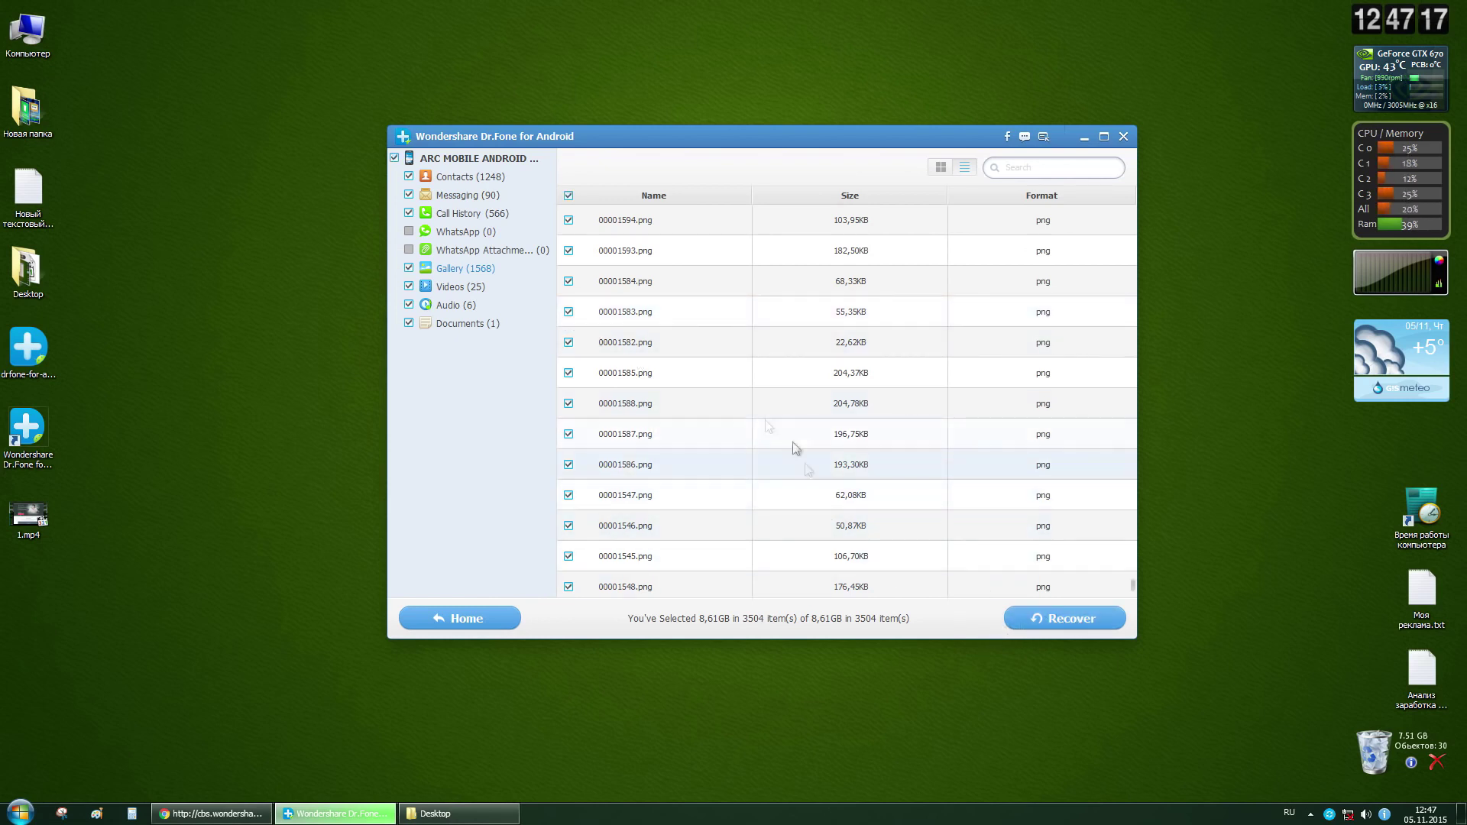
Step: Browse the found videos and bring up the available recovery and selection options for the videos 00000564.3gp and 00001723.3g2
left_click(448, 288)
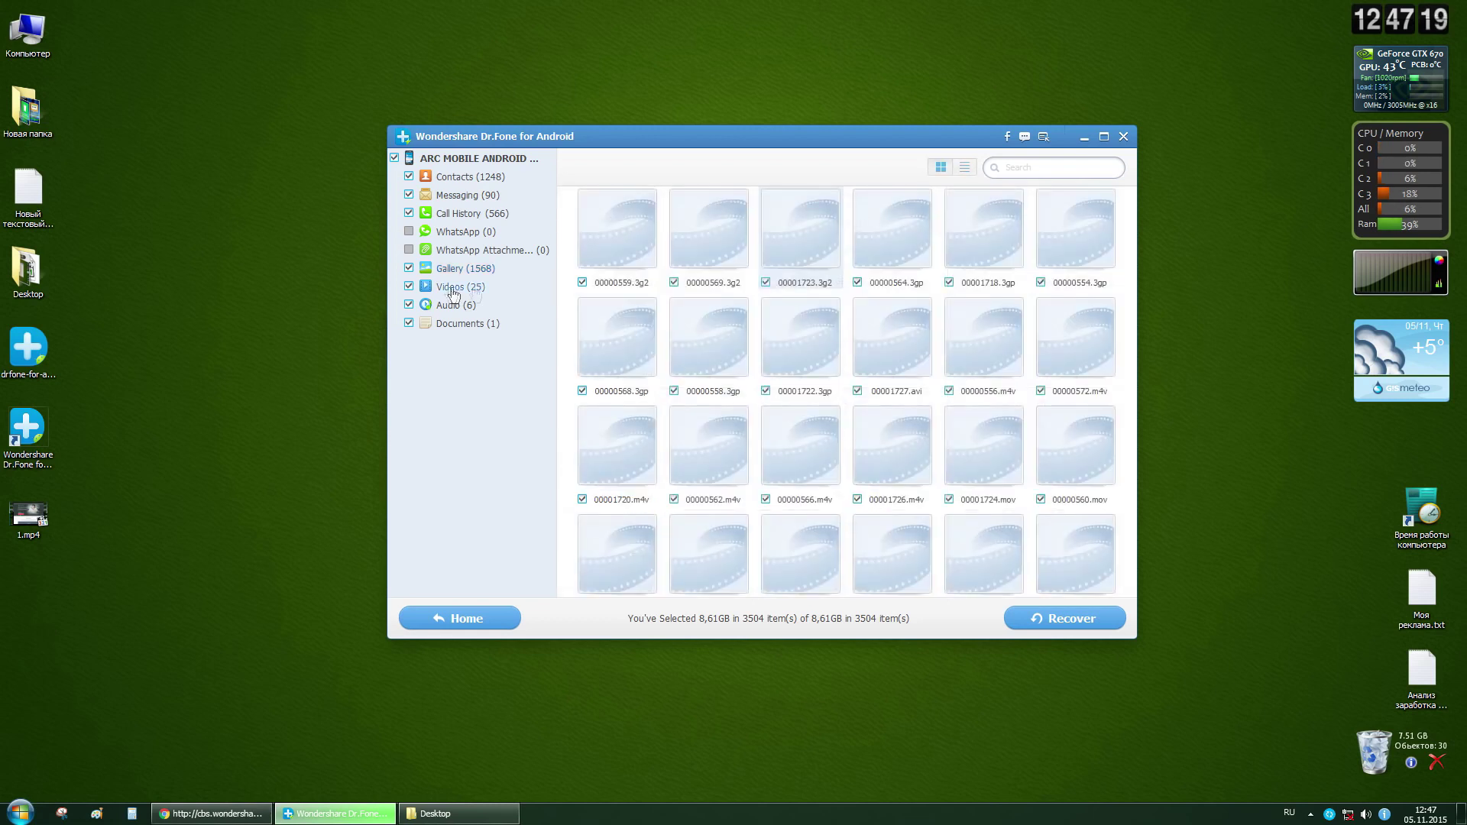
scroll(887, 377, "down", 3)
scroll(878, 397, "up", 3)
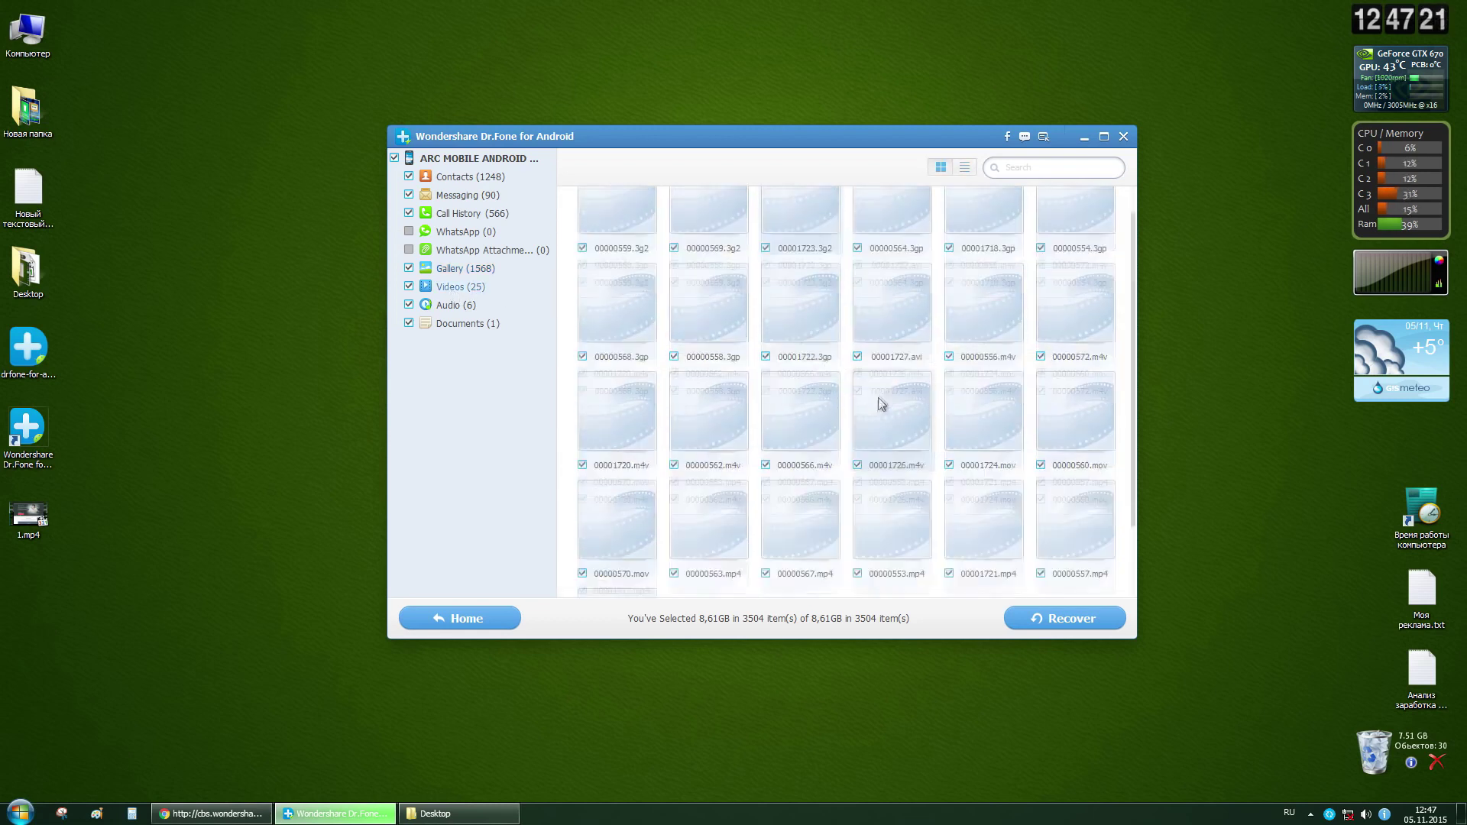
right_click(875, 260)
left_click(875, 260)
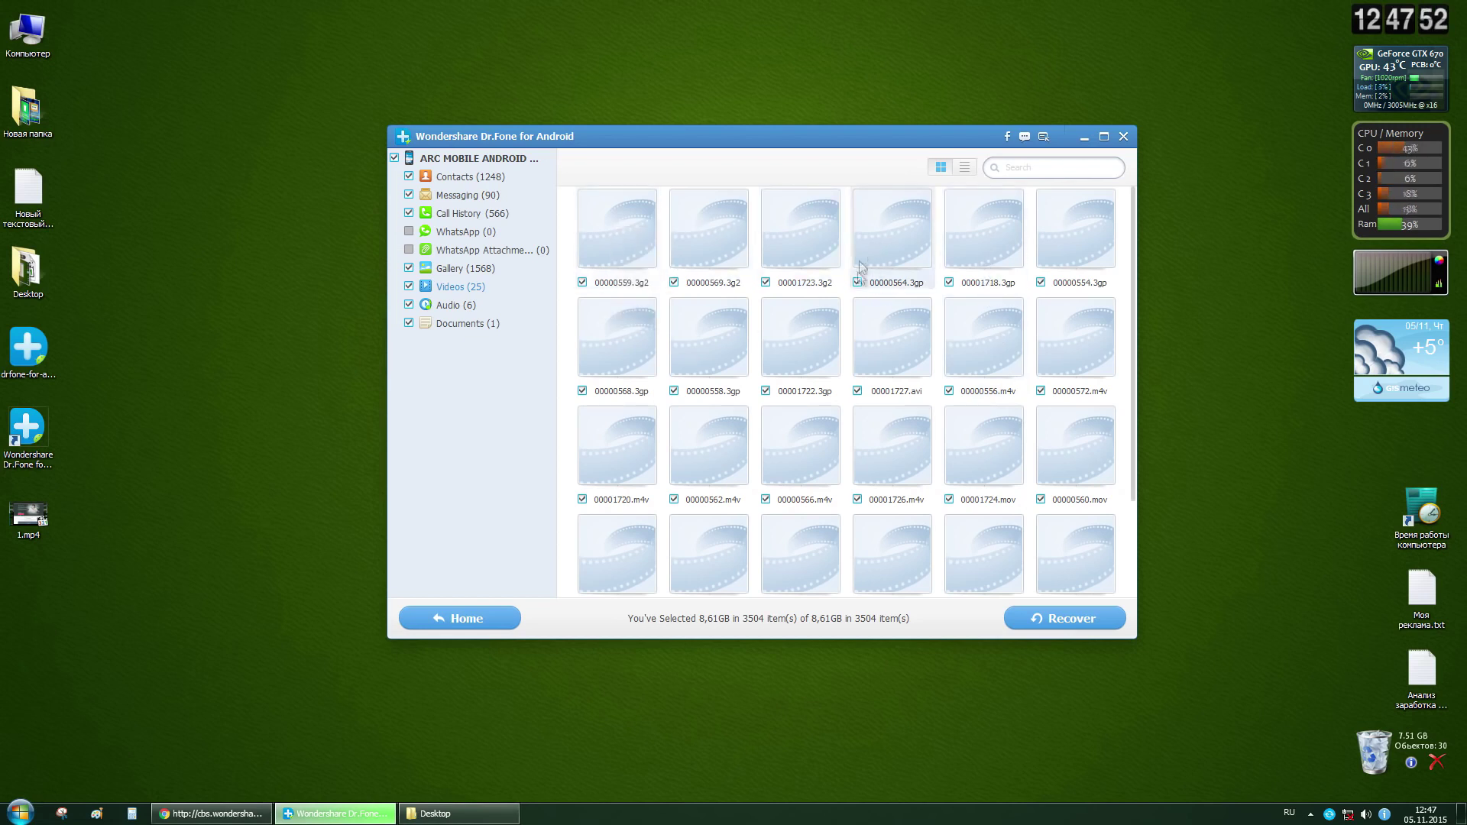
right_click(804, 259)
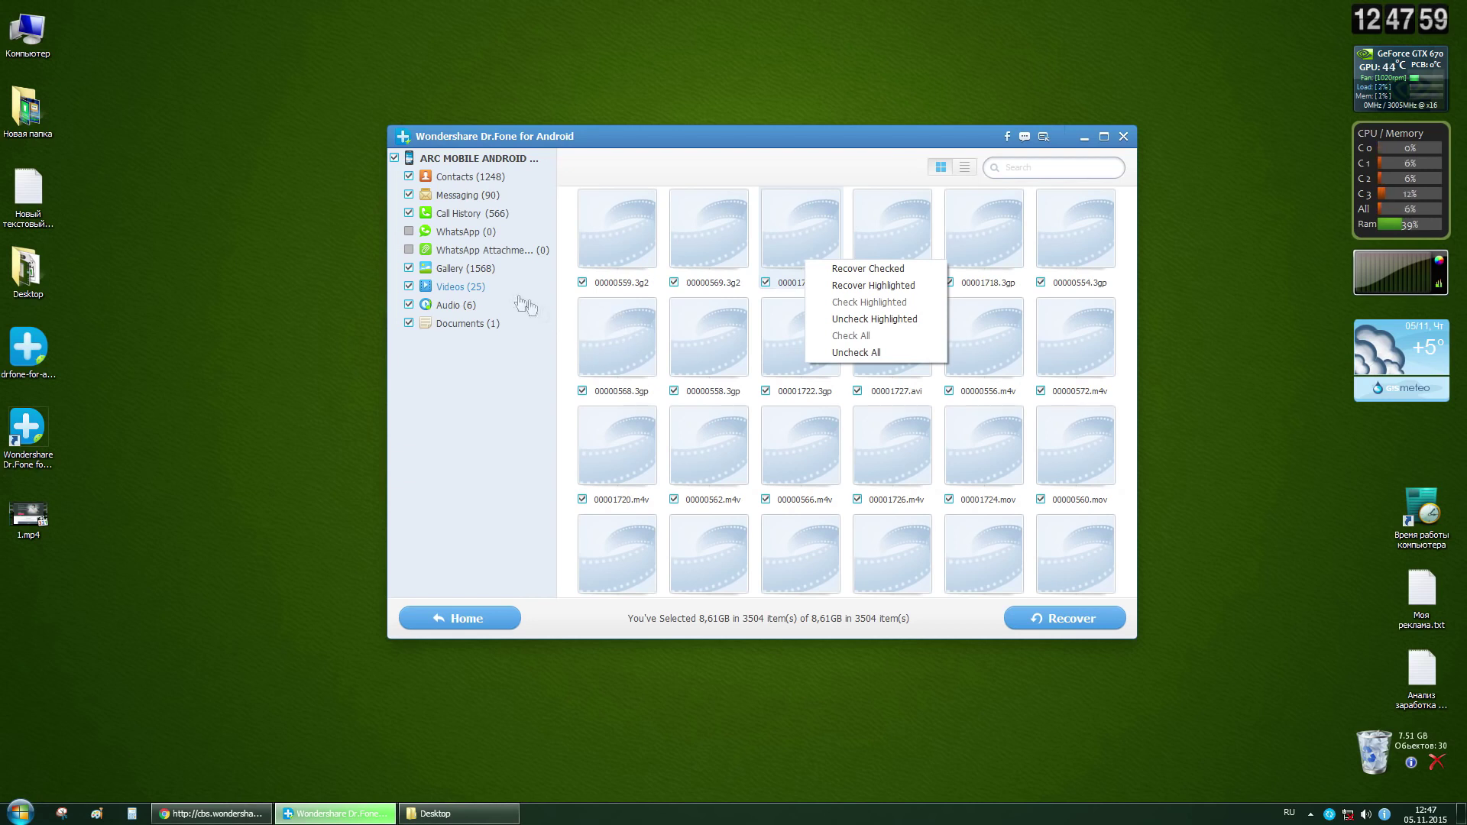
Step: Show the list of found audio files, followed by the list of found documents
left_click(454, 310)
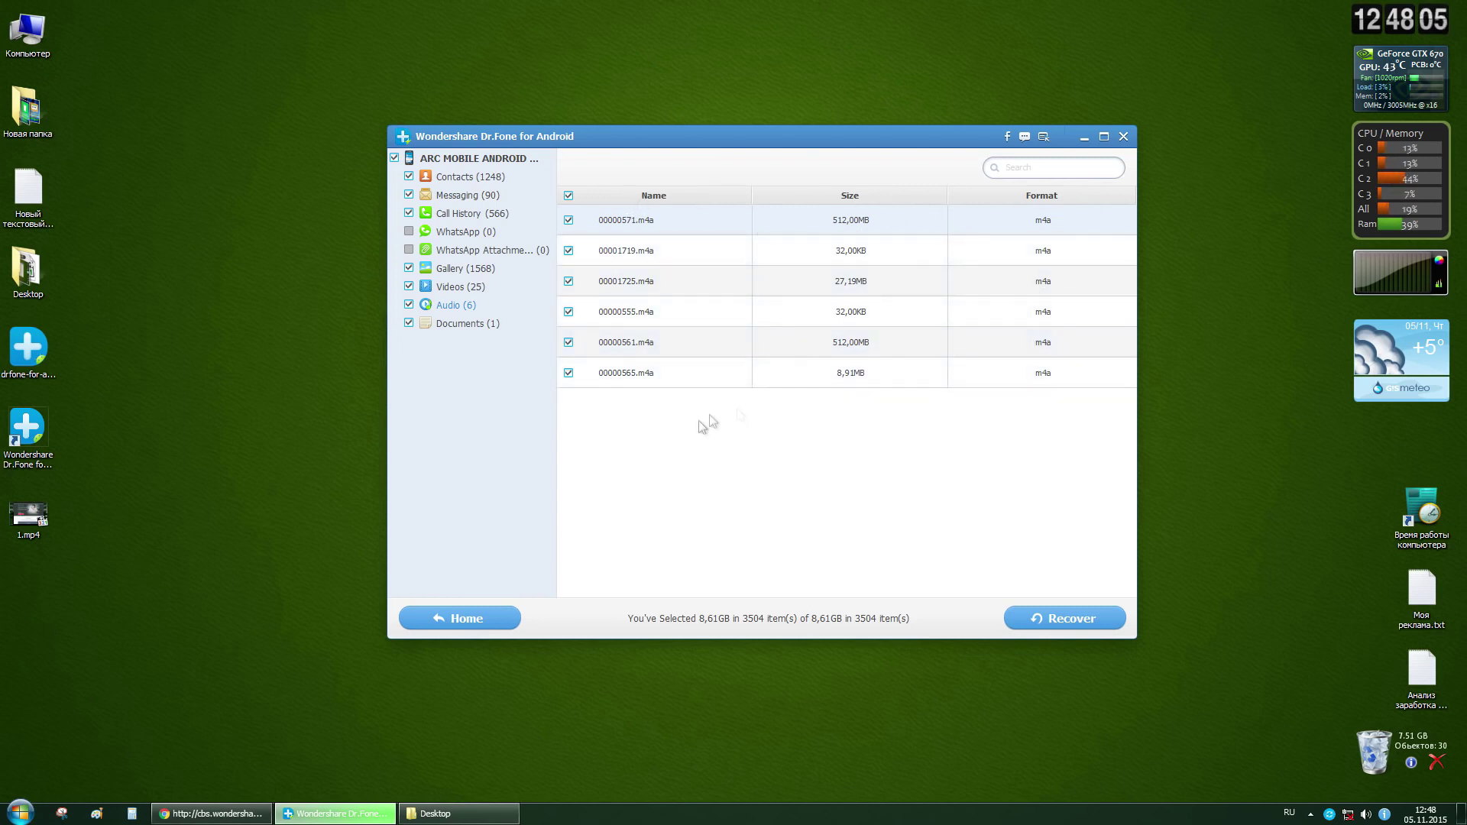
left_click(466, 324)
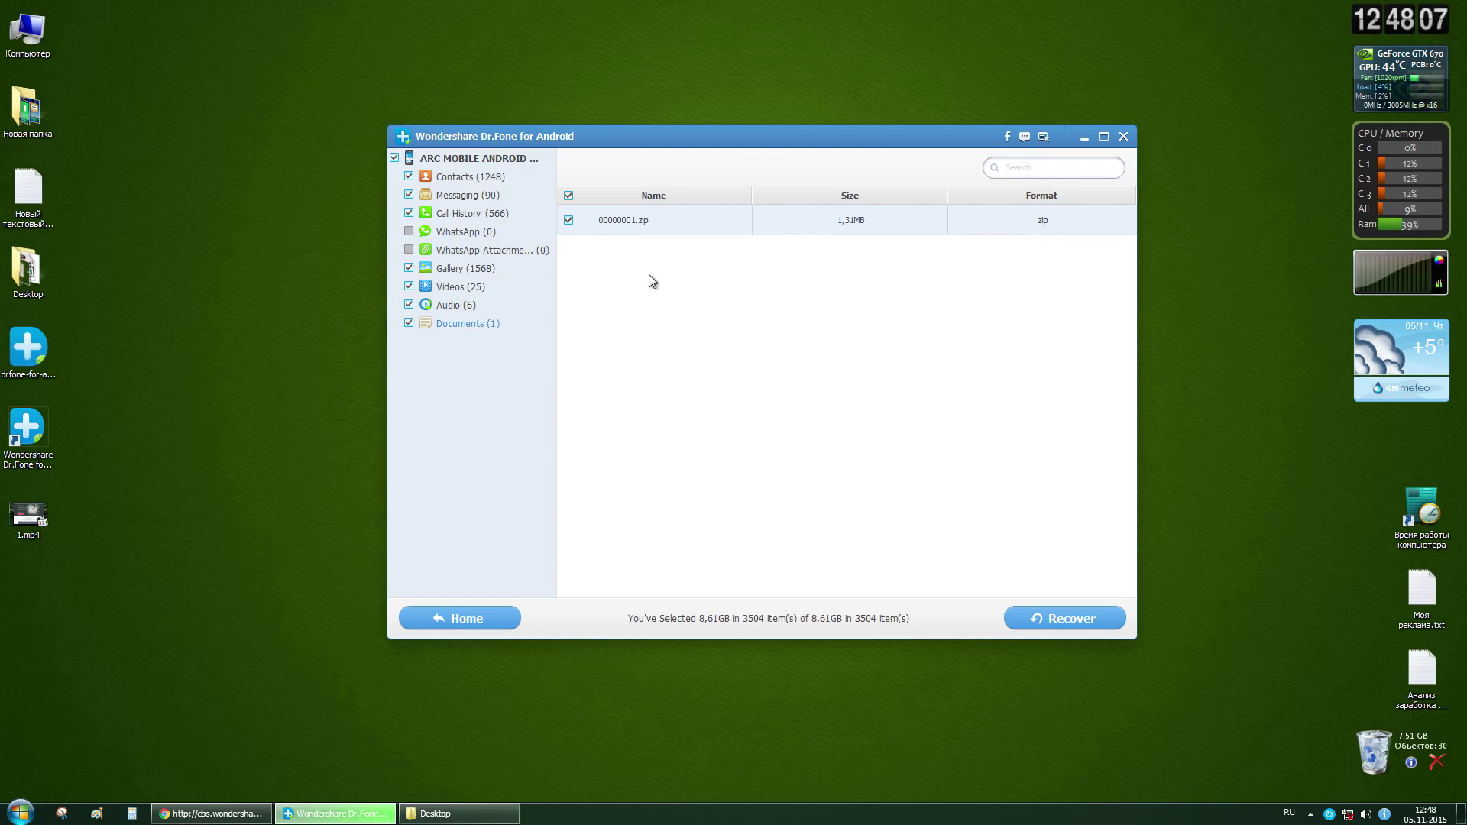